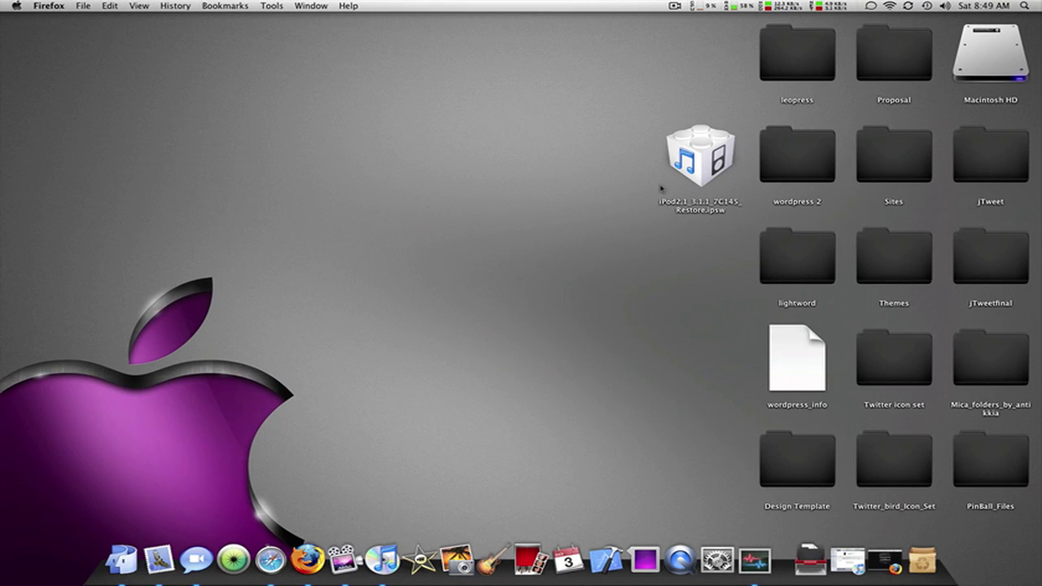
Move the iPod restore .ipsw to the desktop's top row beside leopress, then peek at the Applications stack.
{"action": "left_click_drag", "start_coordinate": [693, 144], "coordinate": [688, 66]}
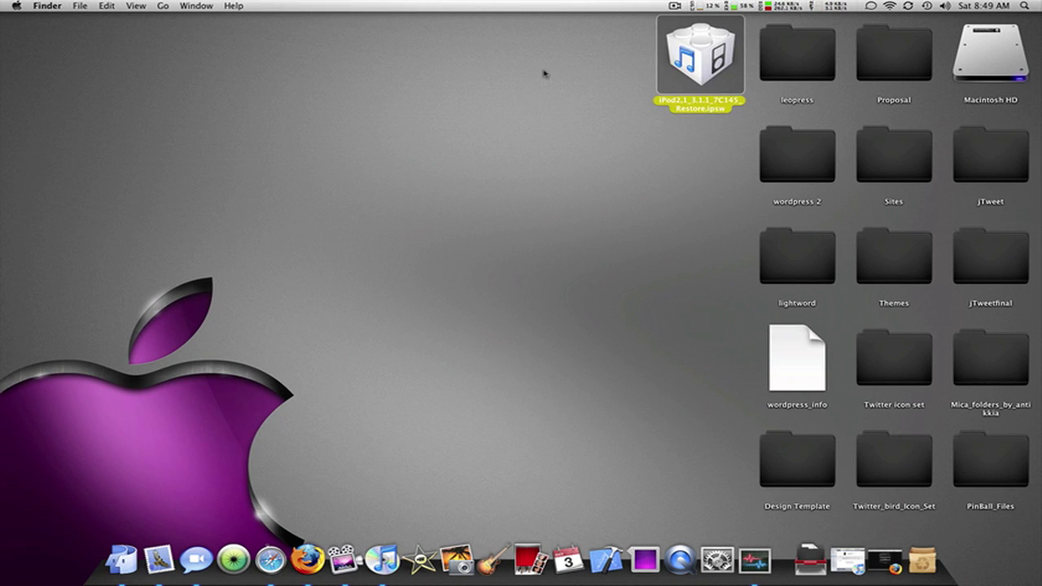
{"action": "left_click", "coordinate": [544, 80]}
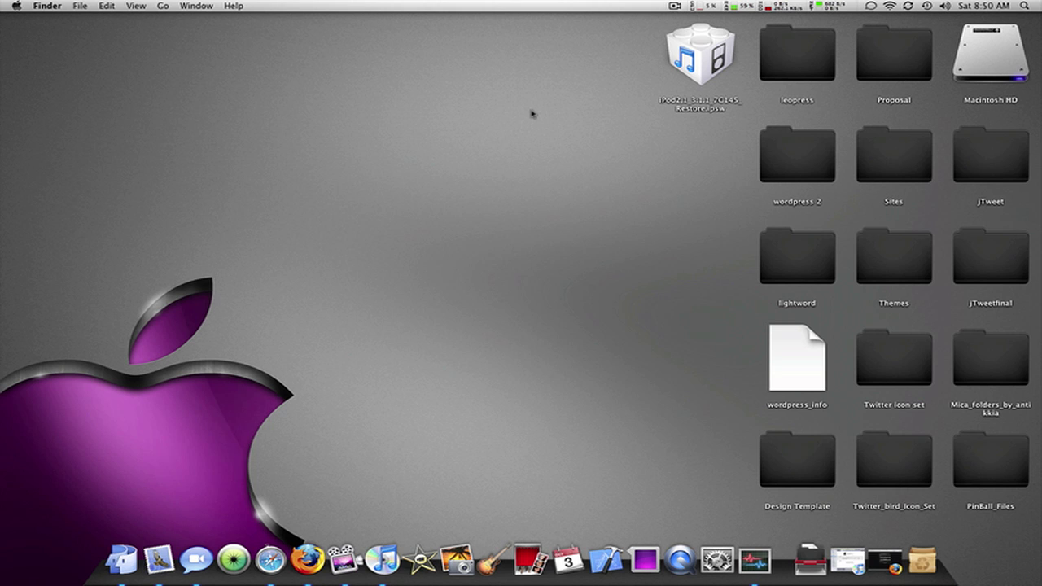
{"action": "left_click", "coordinate": [816, 558]}
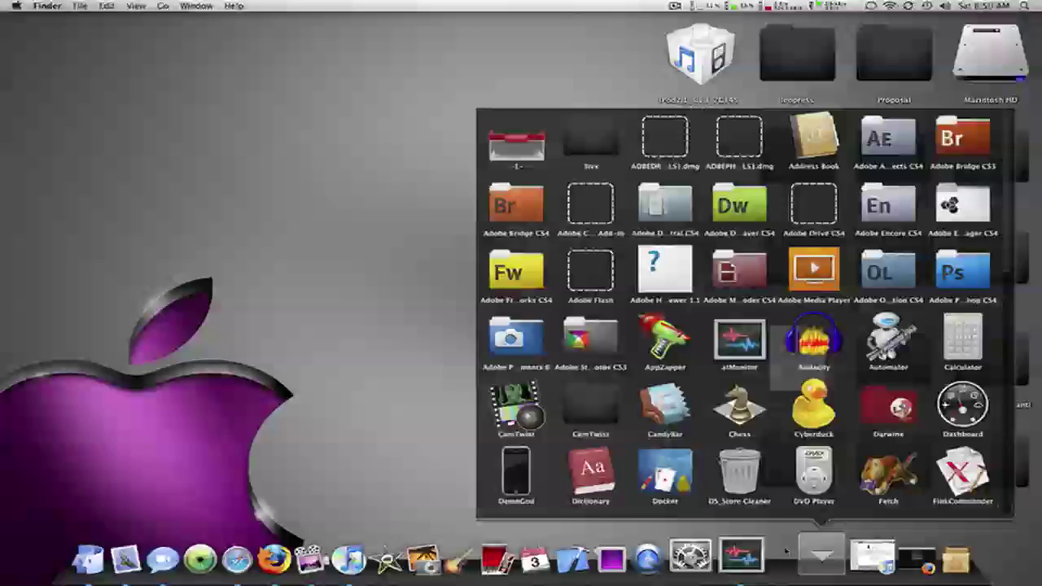
{"action": "scroll", "coordinate": [785, 552], "scroll_direction": "down", "scroll_amount": 10}
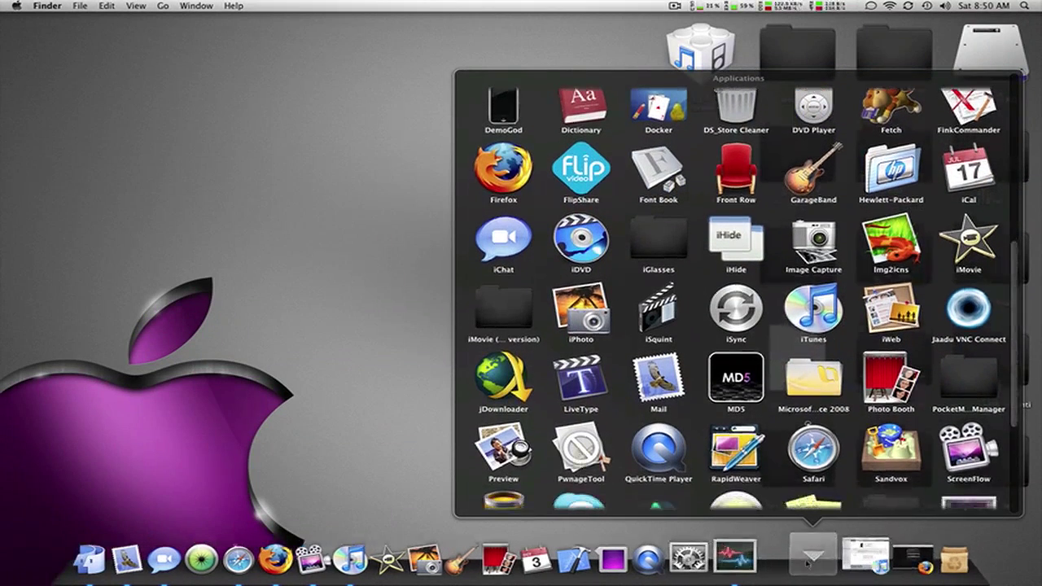
{"action": "left_click", "coordinate": [807, 559]}
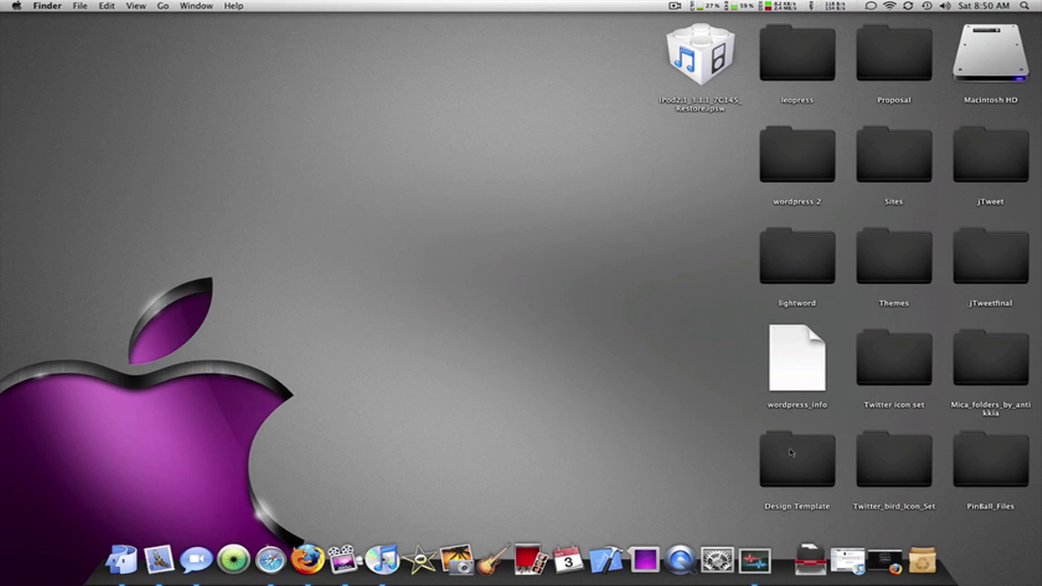
Bring Firefox back on screen and pick iPod touch 2G (3.1.1/7C145) in the firmware dropdown.
{"action": "left_click", "coordinate": [885, 560]}
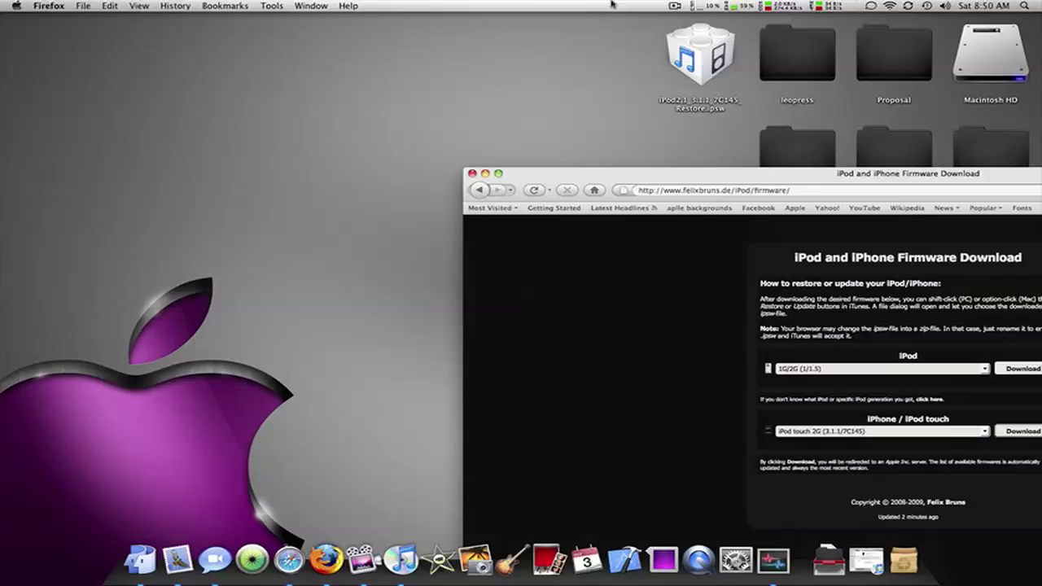
{"action": "left_click_drag", "start_coordinate": [778, 178], "coordinate": [395, 22]}
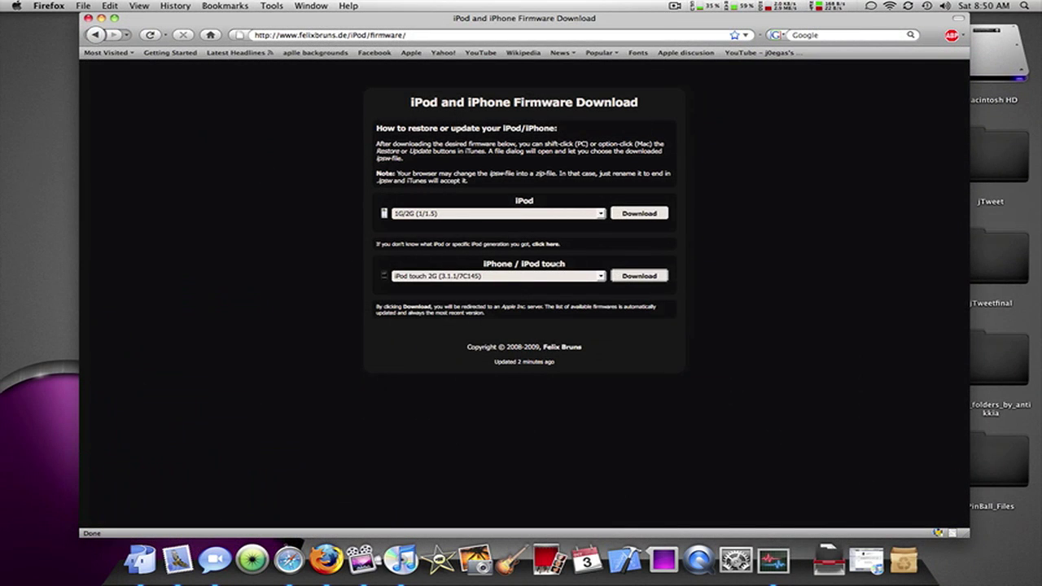
{"action": "left_click", "coordinate": [556, 277]}
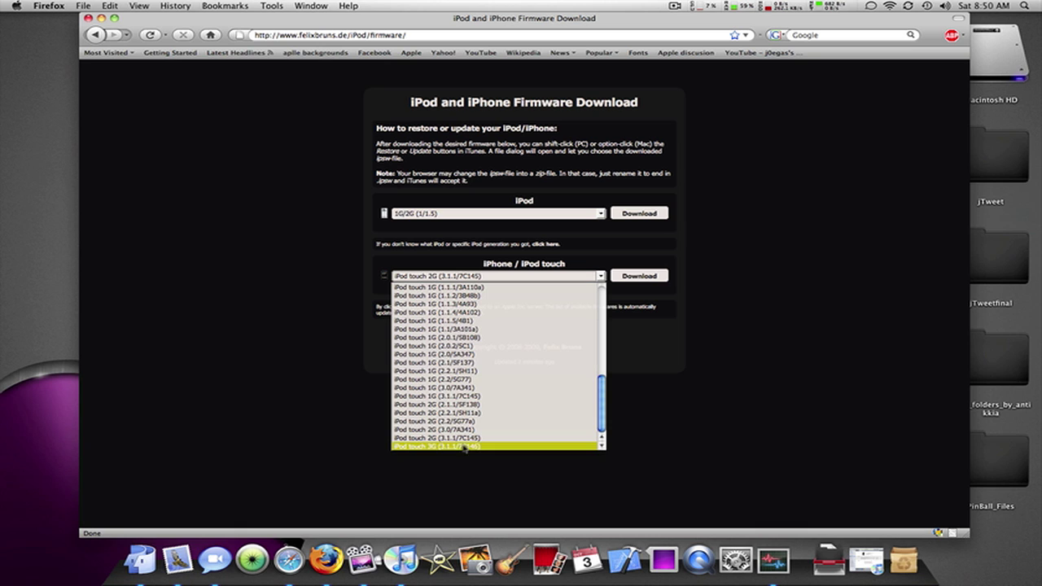
{"action": "scroll", "coordinate": [472, 398], "scroll_direction": "up", "scroll_amount": 10}
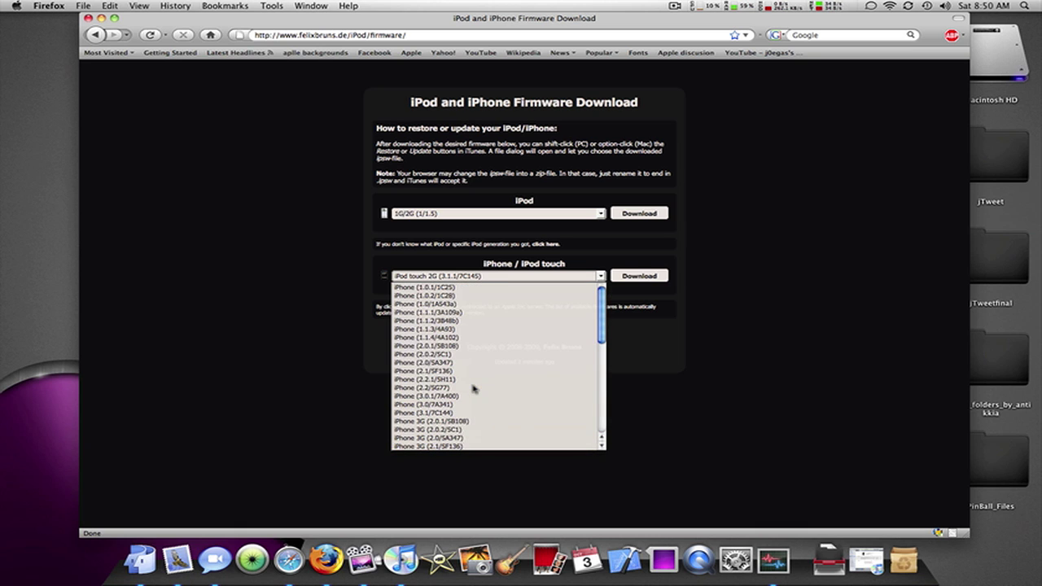
{"action": "scroll", "coordinate": [474, 389], "scroll_direction": "down", "scroll_amount": 4}
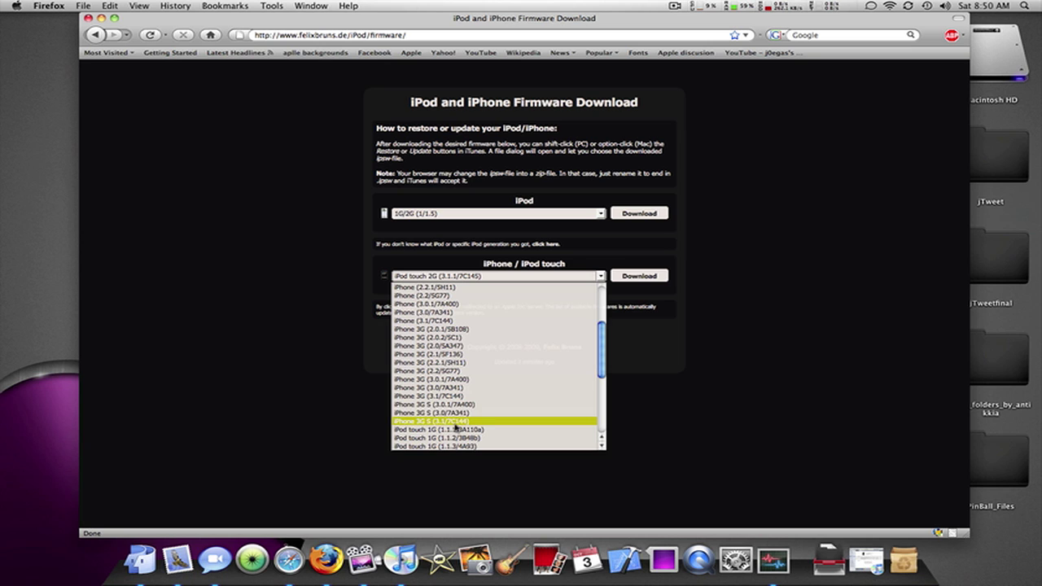
{"action": "scroll", "coordinate": [459, 428], "scroll_direction": "down", "scroll_amount": 1}
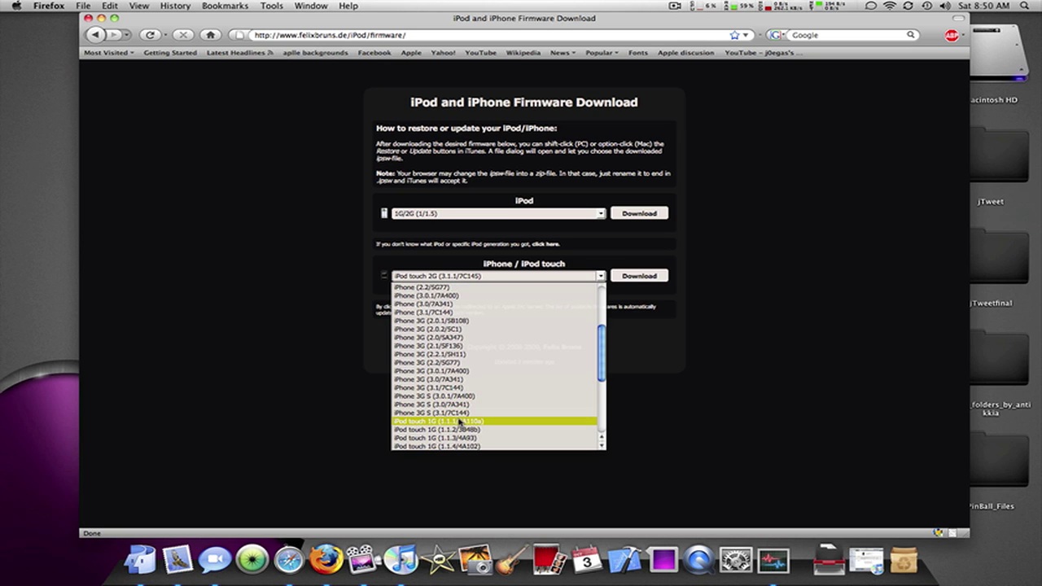
{"action": "scroll", "coordinate": [459, 422], "scroll_direction": "down", "scroll_amount": 3}
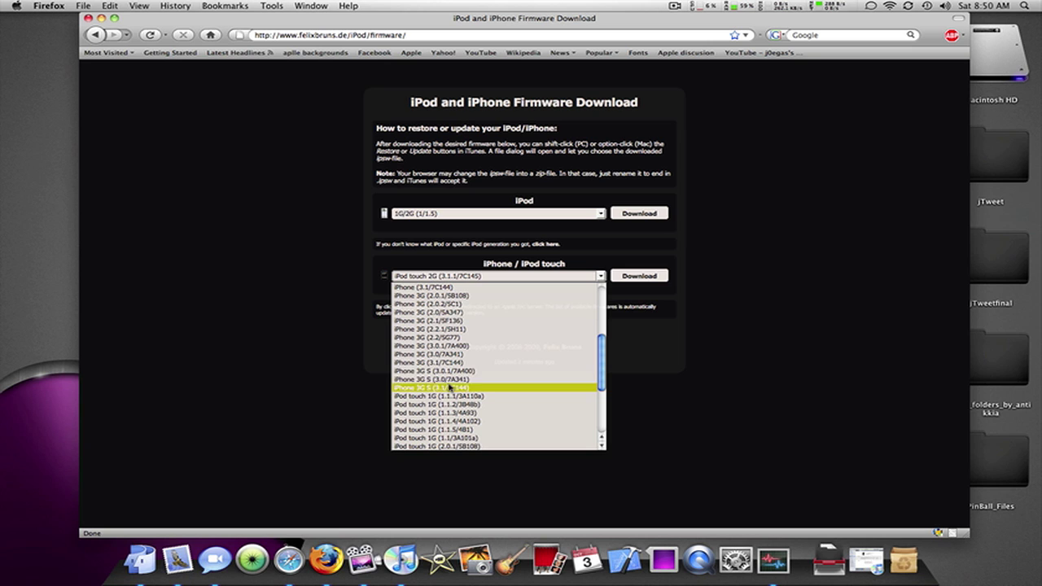
{"action": "scroll", "coordinate": [481, 393], "scroll_direction": "down", "scroll_amount": 10}
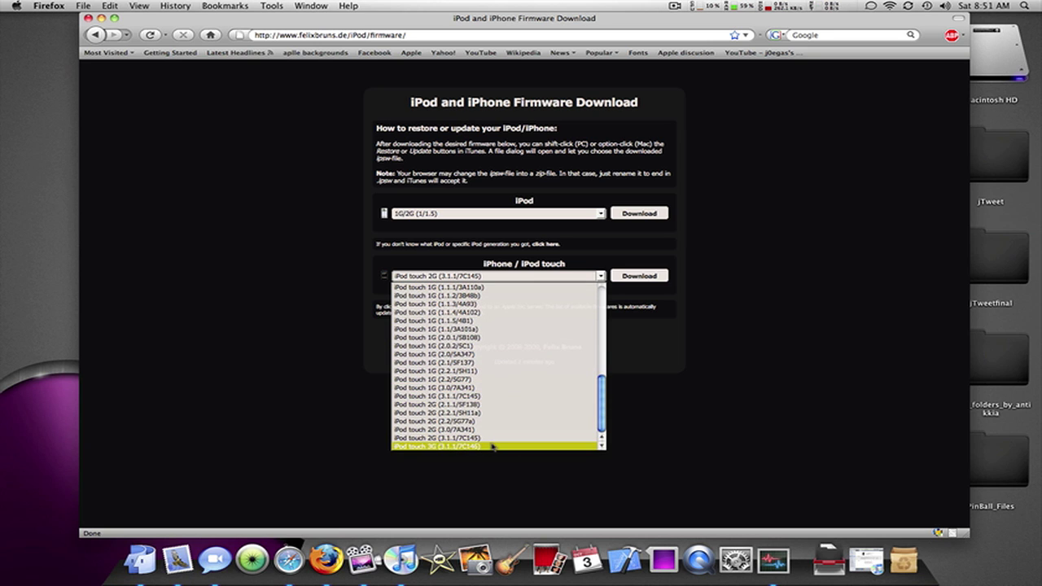
{"action": "left_click", "coordinate": [726, 399]}
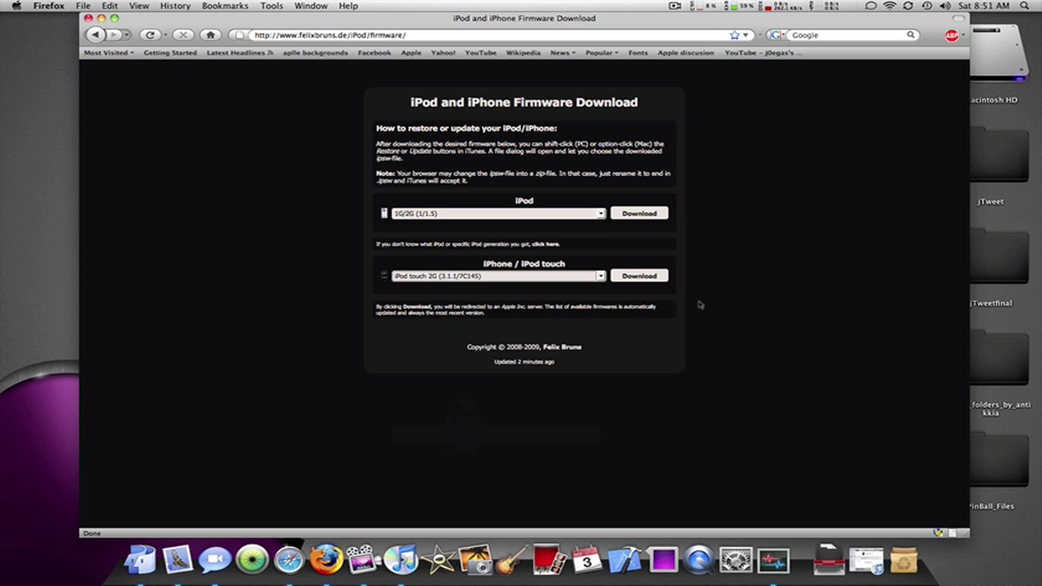
Browse the firmware list again without changing the choice, then minimize Firefox.
{"action": "left_click", "coordinate": [603, 276]}
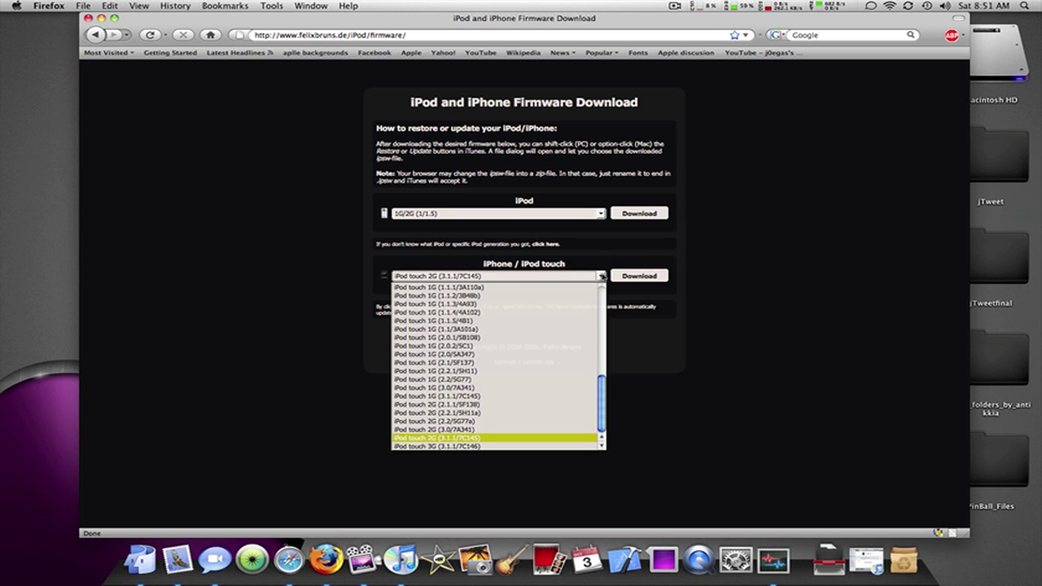
{"action": "scroll", "coordinate": [539, 358], "scroll_direction": "up", "scroll_amount": 10}
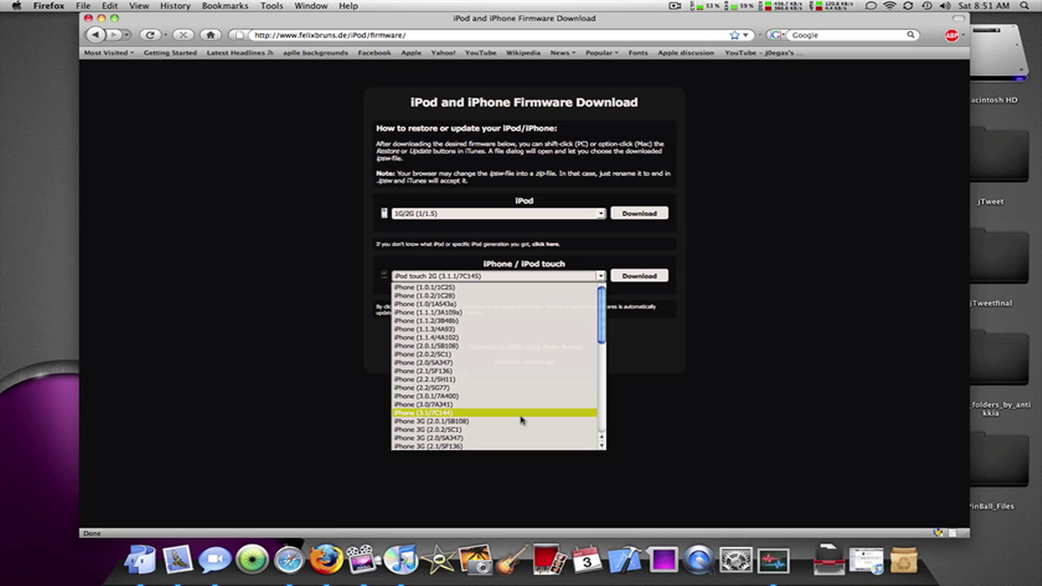
{"action": "scroll", "coordinate": [521, 420], "scroll_direction": "down", "scroll_amount": 10}
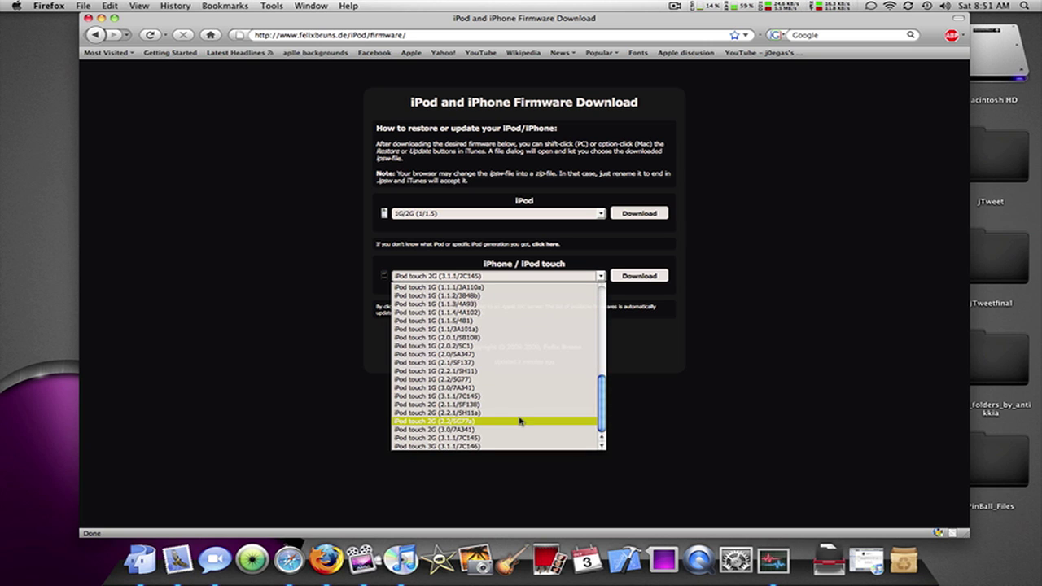
{"action": "scroll", "coordinate": [479, 439], "scroll_direction": "up", "scroll_amount": 10}
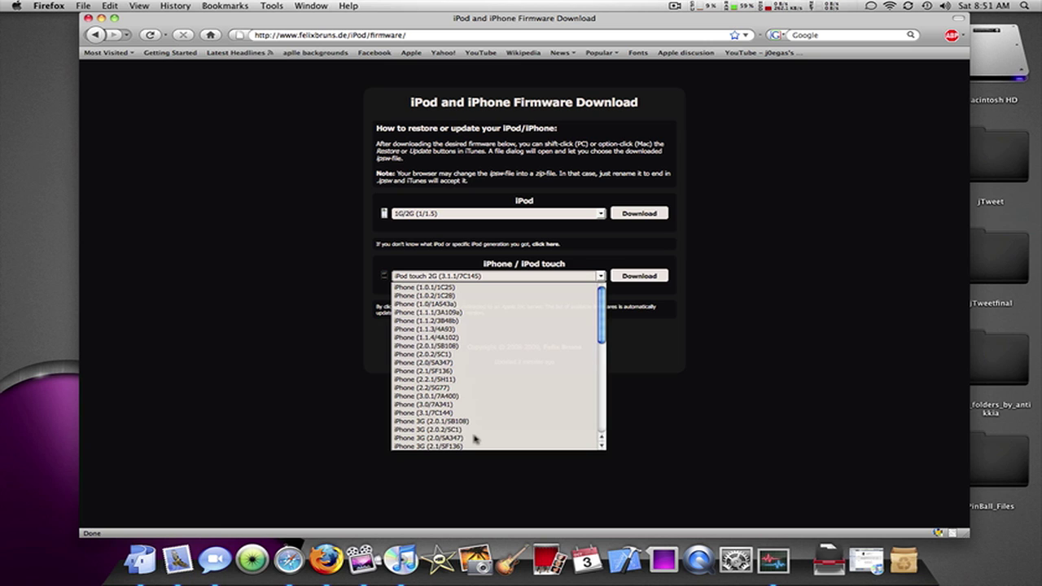
{"action": "scroll", "coordinate": [487, 411], "scroll_direction": "down", "scroll_amount": 3}
{"action": "scroll", "coordinate": [486, 406], "scroll_direction": "down", "scroll_amount": 10}
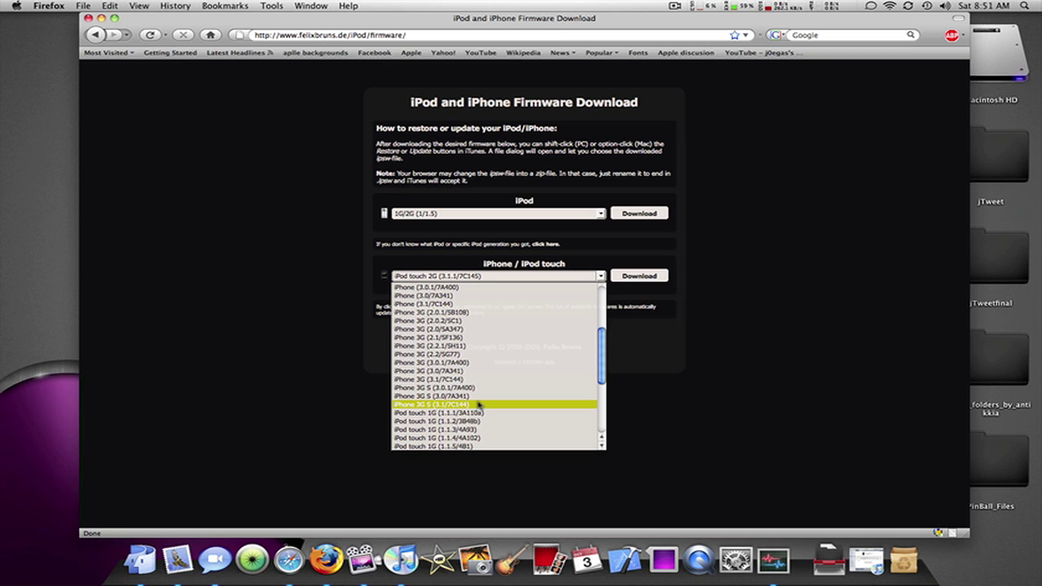
{"action": "left_click", "coordinate": [525, 277]}
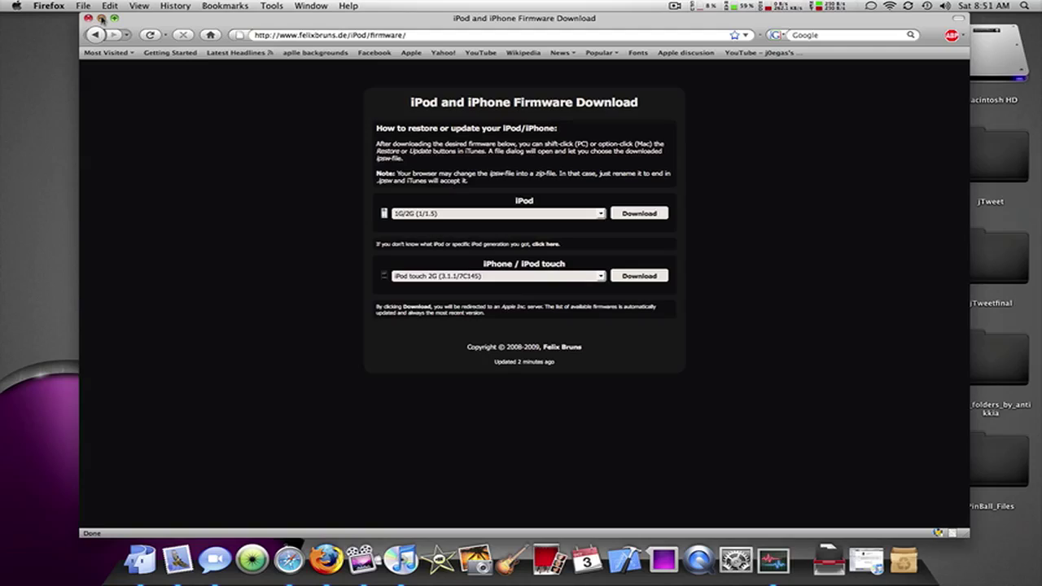
{"action": "left_click", "coordinate": [100, 18]}
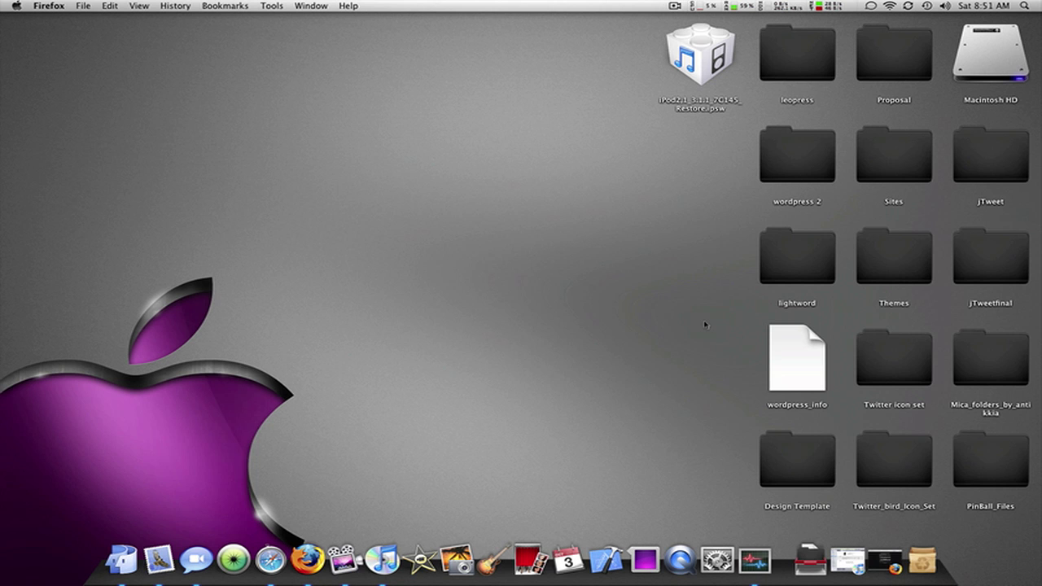
Bring iTunes forward, nudge its window down, then close it to reveal the desktop.
{"action": "left_click", "coordinate": [878, 564]}
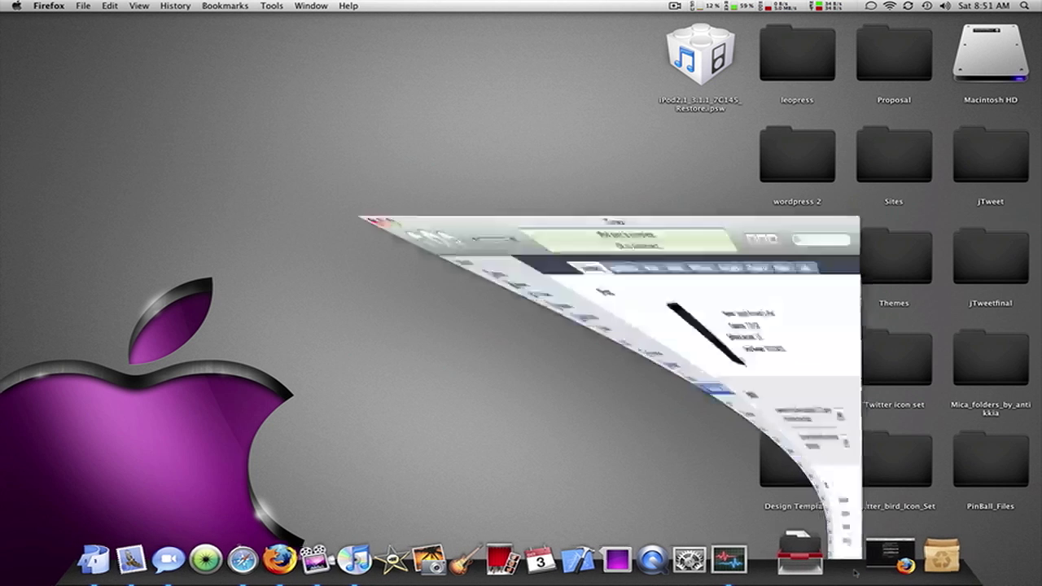
{"action": "left_click_drag", "start_coordinate": [646, 32], "coordinate": [637, 49]}
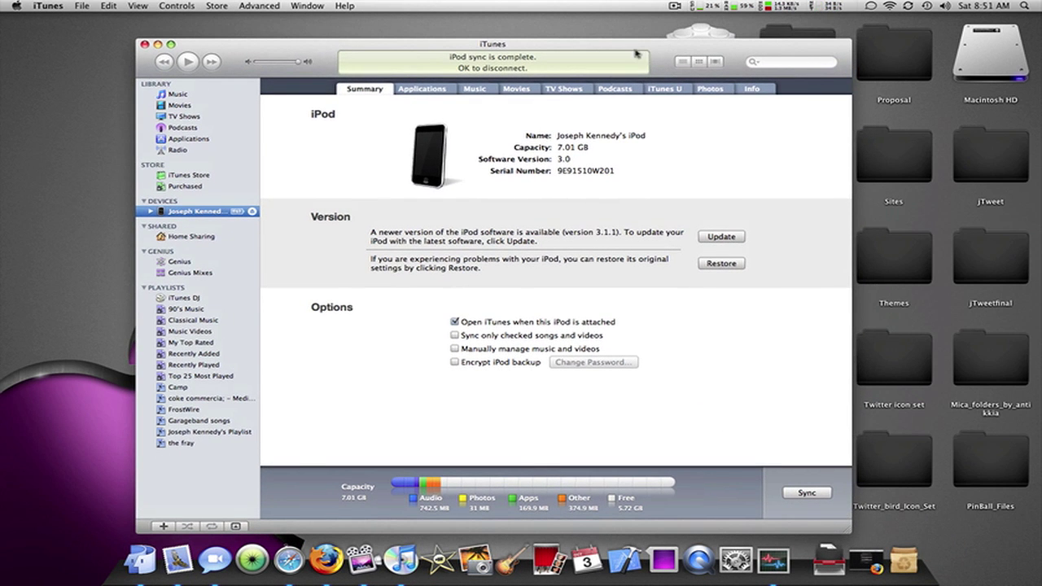
{"action": "left_click", "coordinate": [145, 45]}
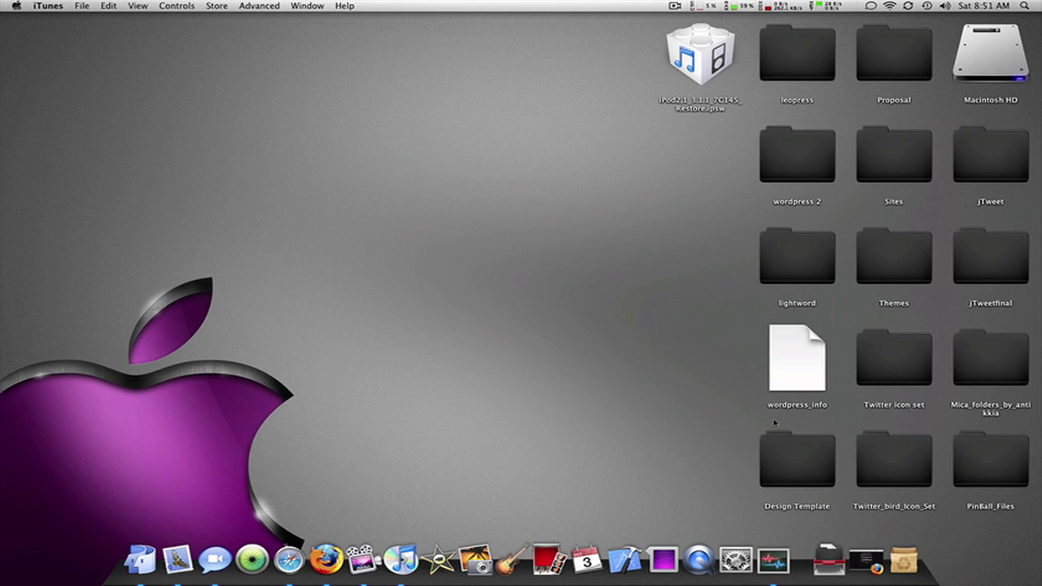
Launch PwnageTool from the Applications stack and dismiss the copyright warning.
{"action": "left_click", "coordinate": [828, 560]}
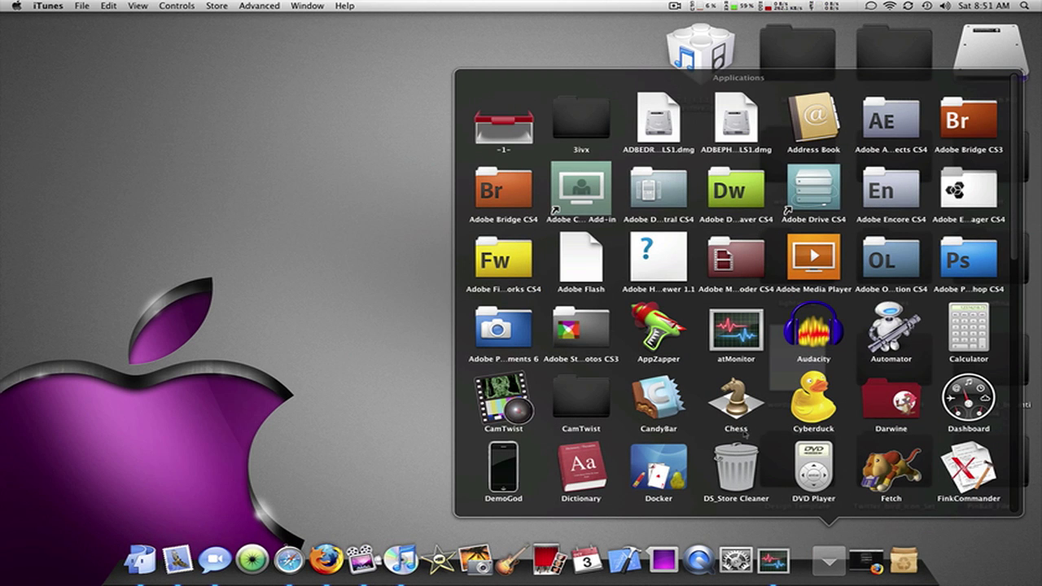
{"action": "scroll", "coordinate": [743, 434], "scroll_direction": "down", "scroll_amount": 5}
{"action": "scroll", "coordinate": [562, 309], "scroll_direction": "down", "scroll_amount": 5}
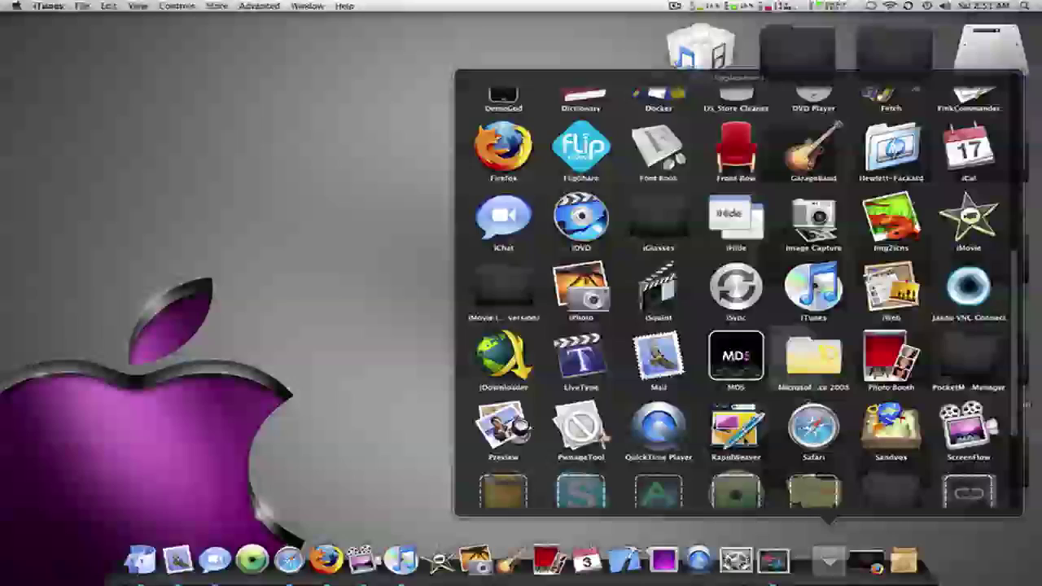
{"action": "left_click", "coordinate": [561, 310]}
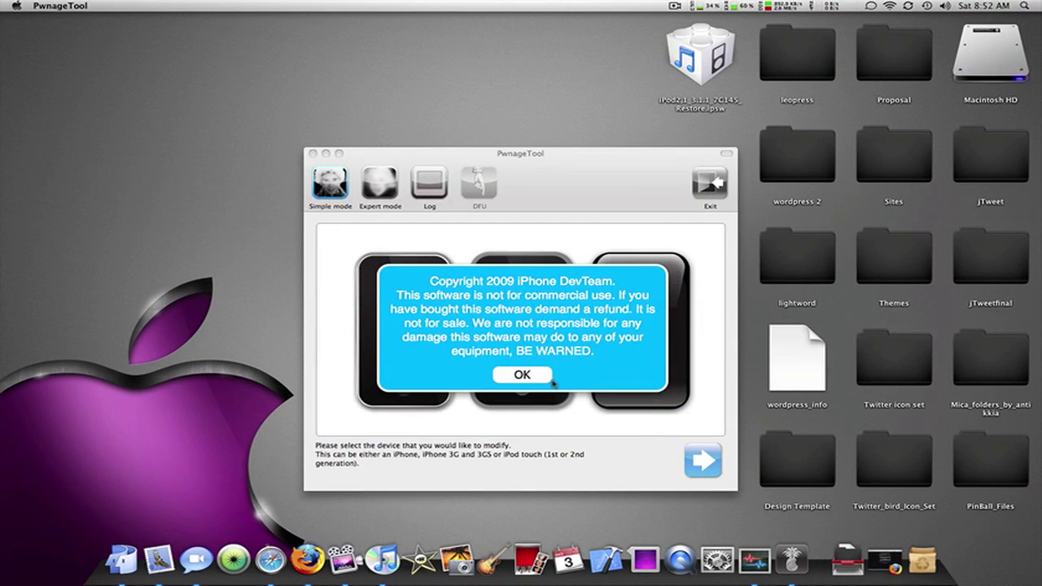
{"action": "left_click", "coordinate": [526, 379]}
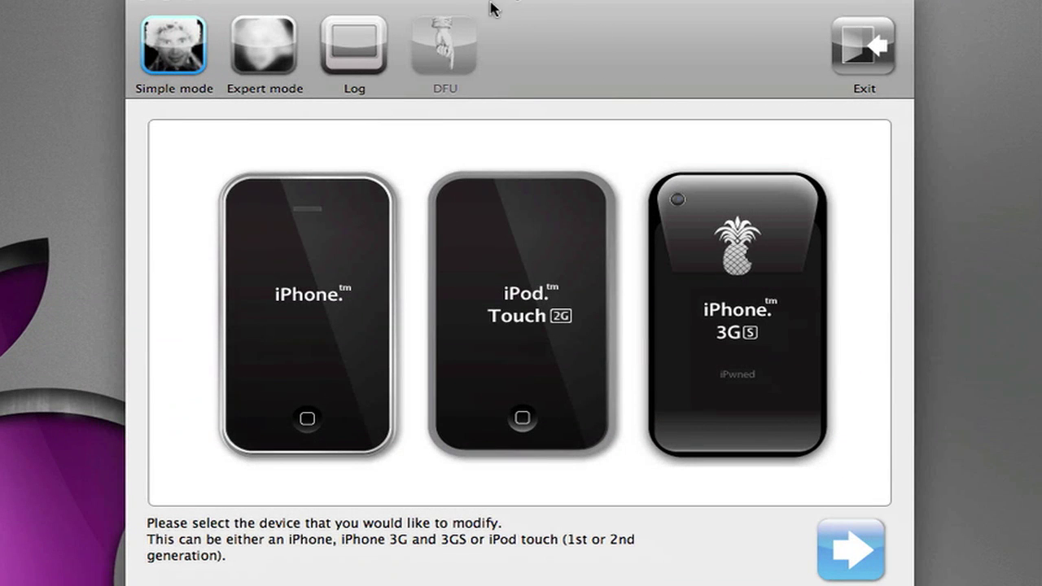
Switch to Expert mode, choose iPod Touch 2G, and select the iPod2,1_3.1.1_7C145 firmware.
{"action": "left_click", "coordinate": [264, 42]}
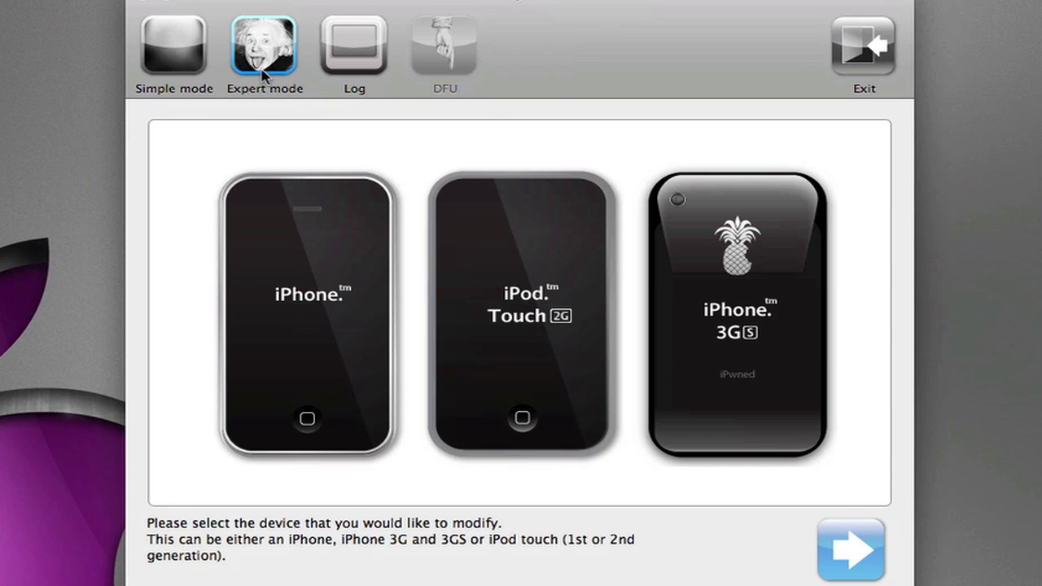
{"action": "left_click", "coordinate": [538, 225]}
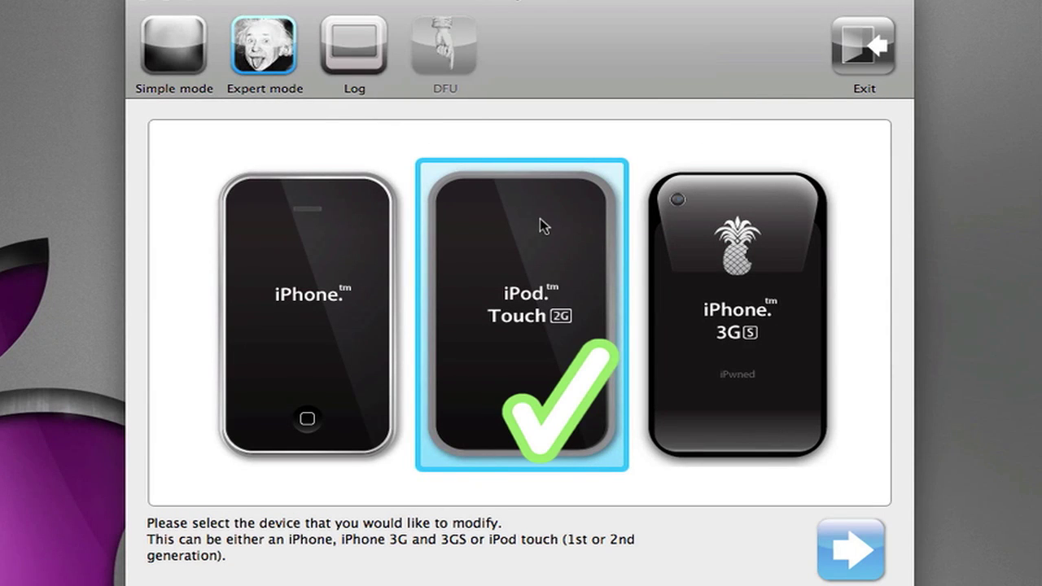
{"action": "left_click", "coordinate": [851, 554]}
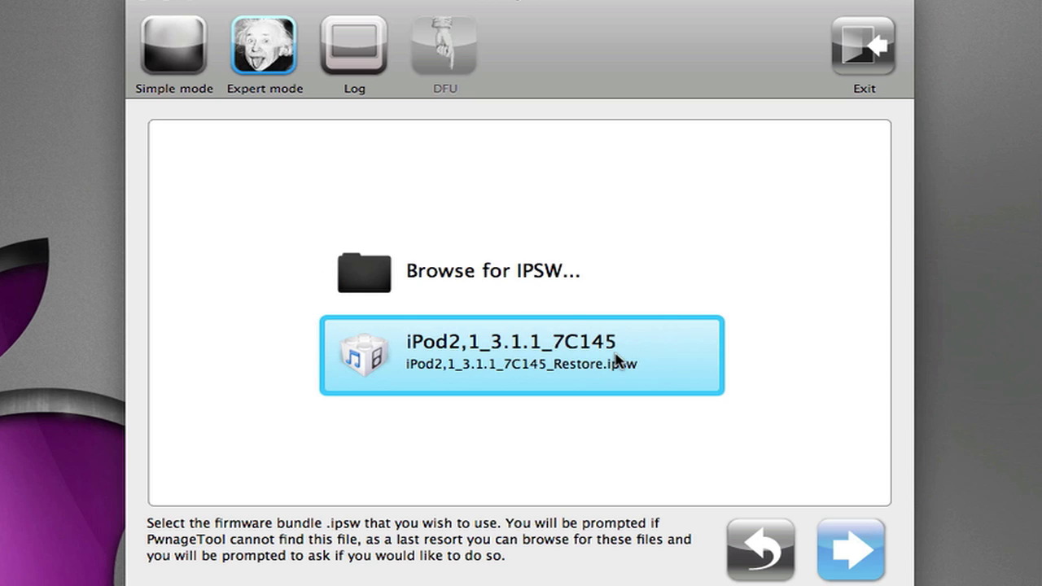
{"action": "left_click", "coordinate": [618, 364]}
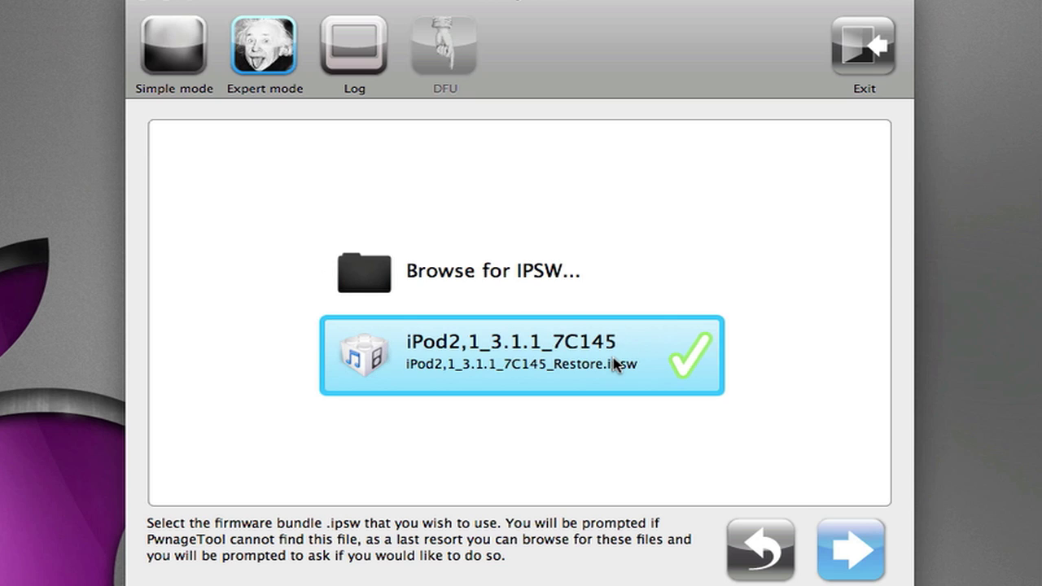
Advance to the customization grid and open the Custom packages settings.
{"action": "left_click", "coordinate": [847, 559]}
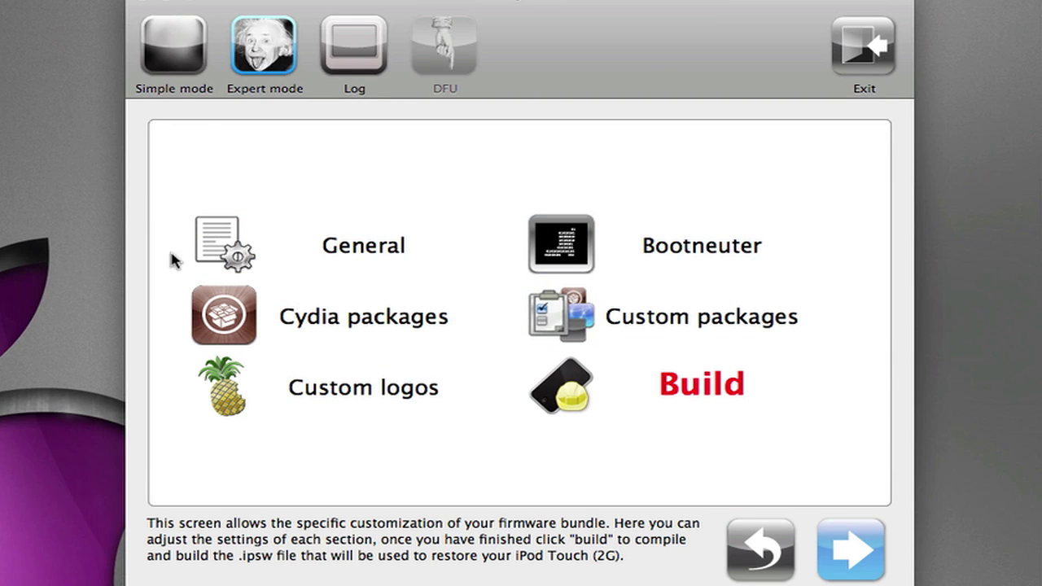
{"action": "left_click", "coordinate": [721, 337]}
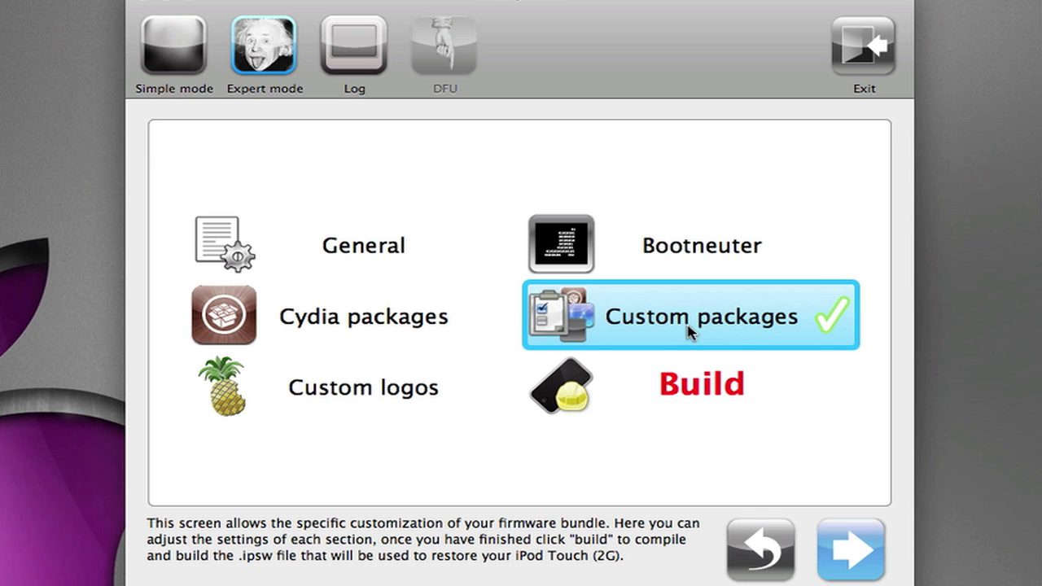
{"action": "left_click", "coordinate": [847, 538]}
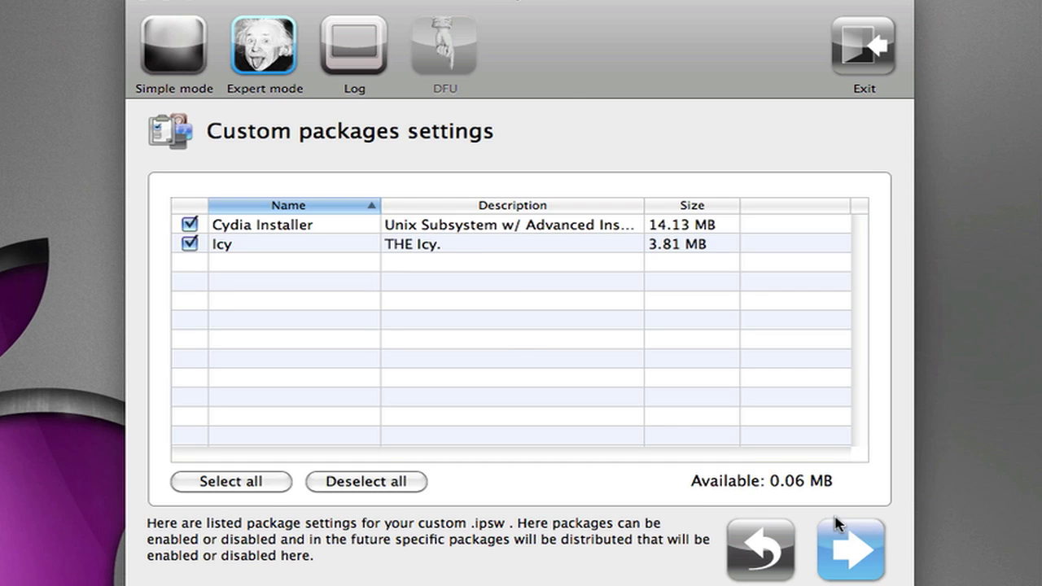
Uncheck Icy in custom packages and disable both the custom boot and recovery logos.
{"action": "left_click", "coordinate": [189, 244]}
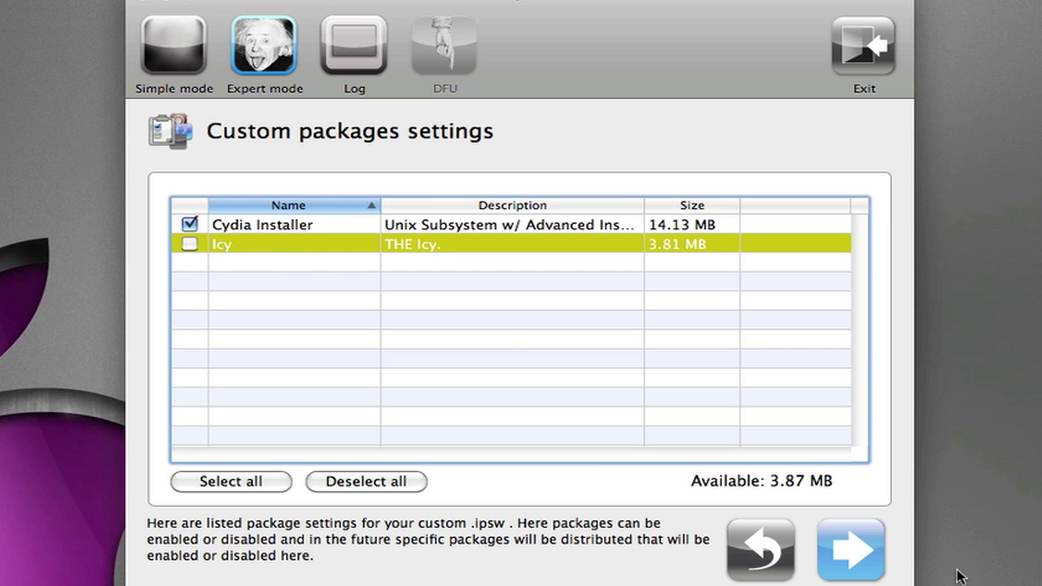
{"action": "left_click", "coordinate": [856, 560]}
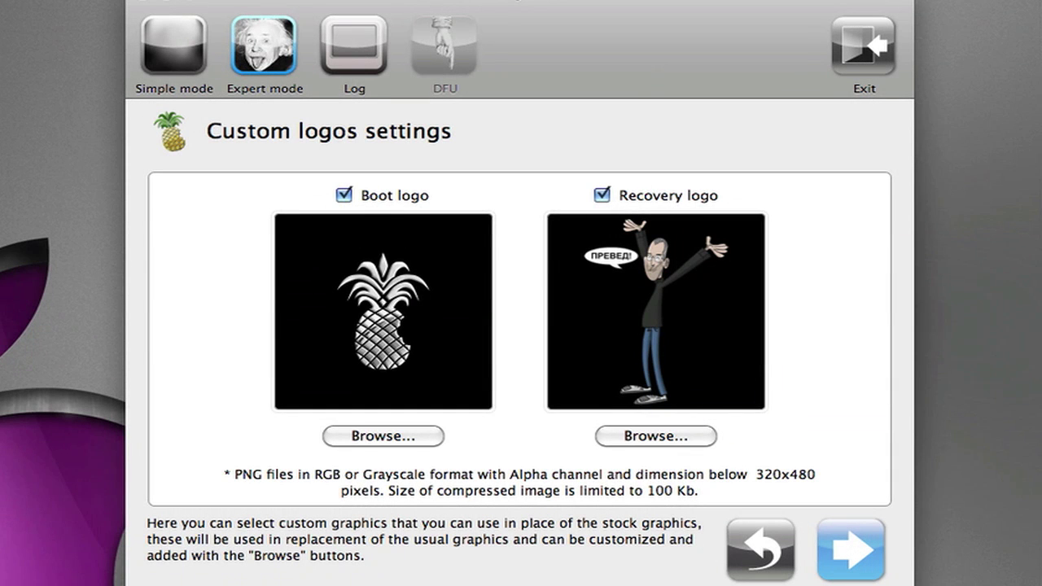
{"action": "left_click", "coordinate": [602, 195]}
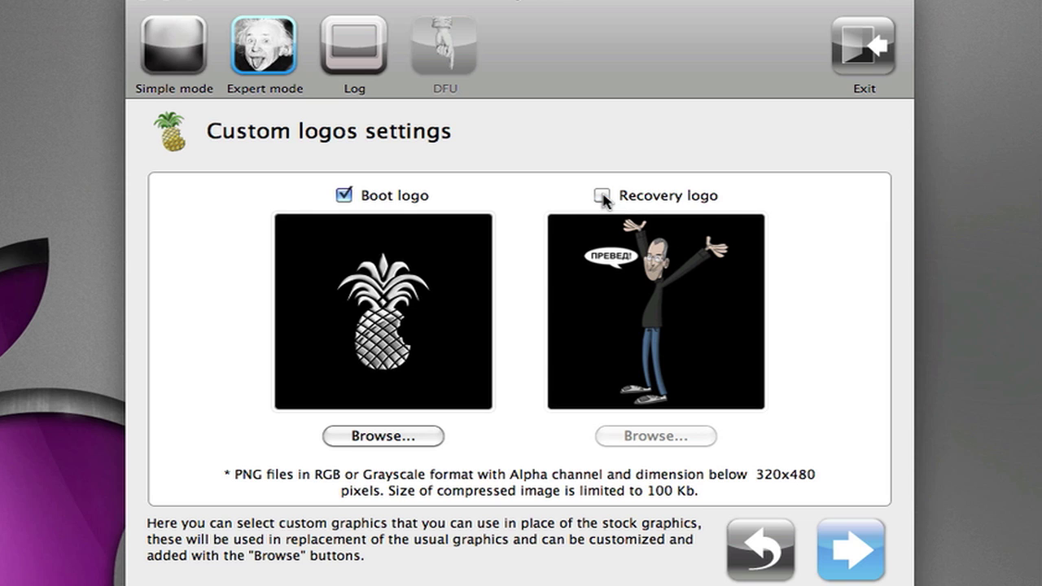
{"action": "left_click", "coordinate": [344, 194]}
{"action": "left_click", "coordinate": [861, 567]}
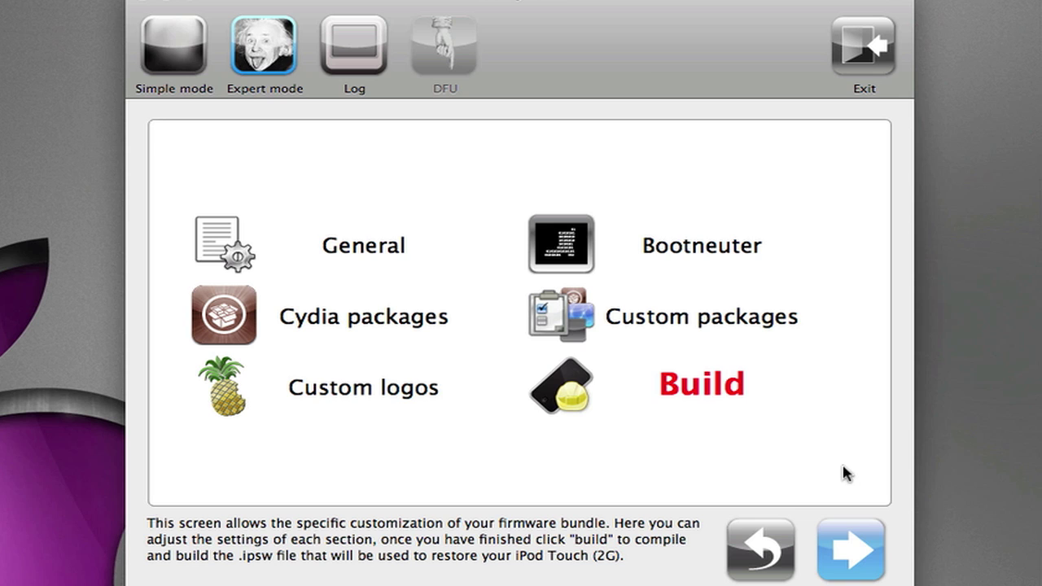
Choose Build and save the output as iPod2,1_3.1.1_7C145_Custom_Restore.ipsw on the Desktop.
{"action": "left_click", "coordinate": [740, 395]}
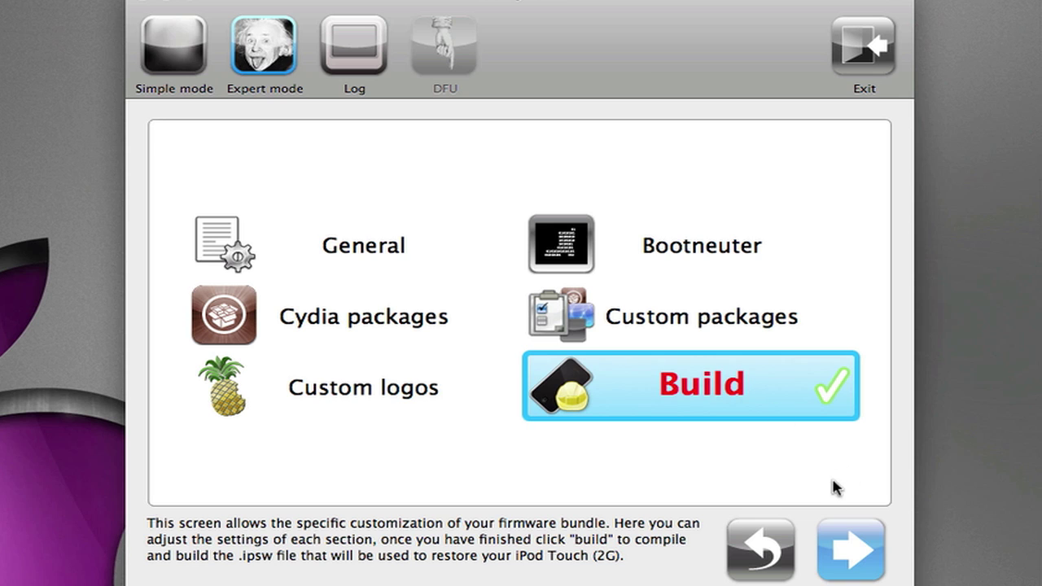
{"action": "left_click", "coordinate": [847, 545]}
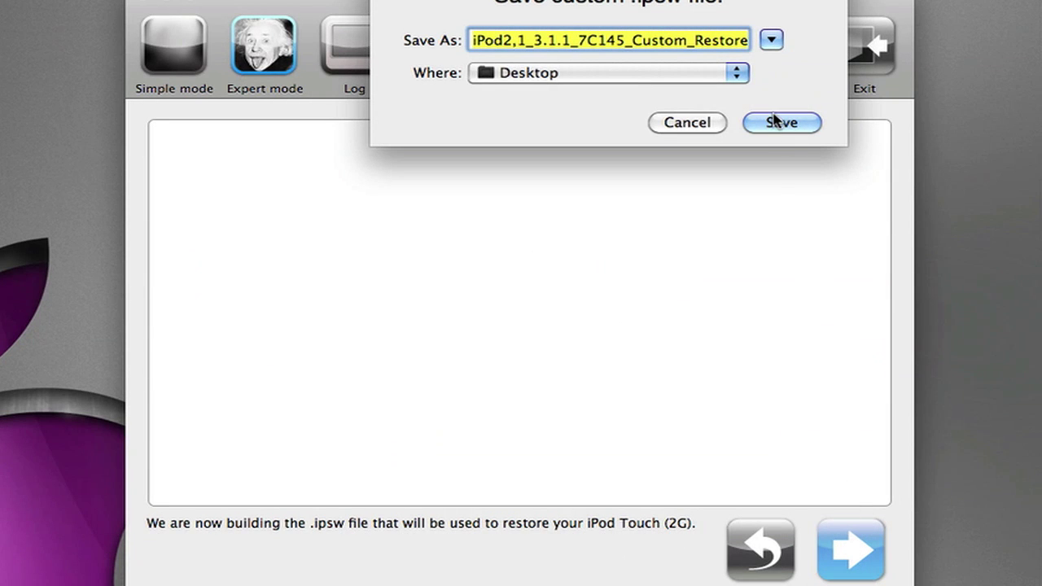
{"action": "left_click", "coordinate": [774, 124]}
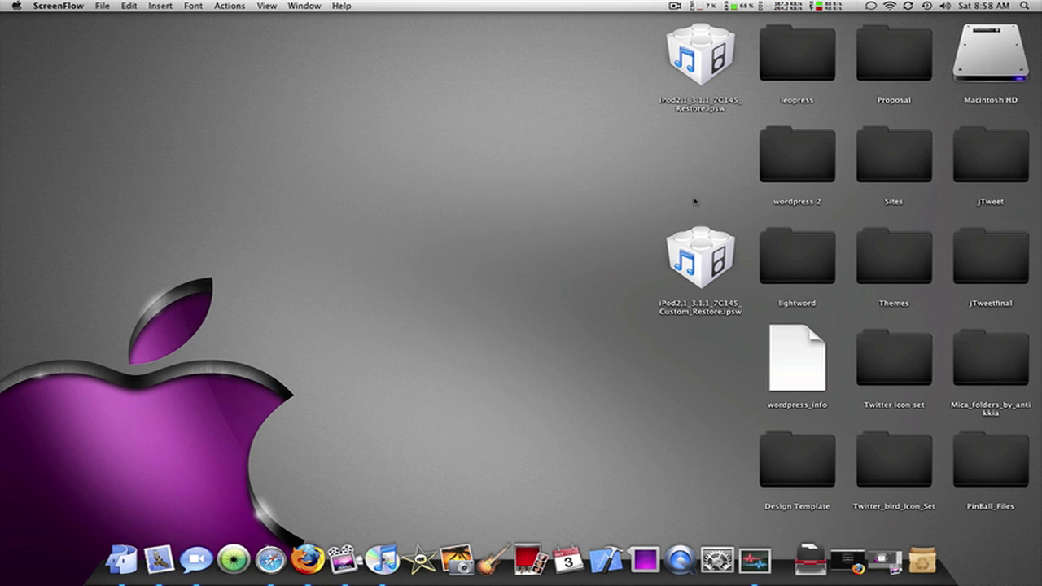
Inspect the original and custom restore files on the desktop, reposition the custom one, then launch iTunes.
{"action": "left_click", "coordinate": [702, 104]}
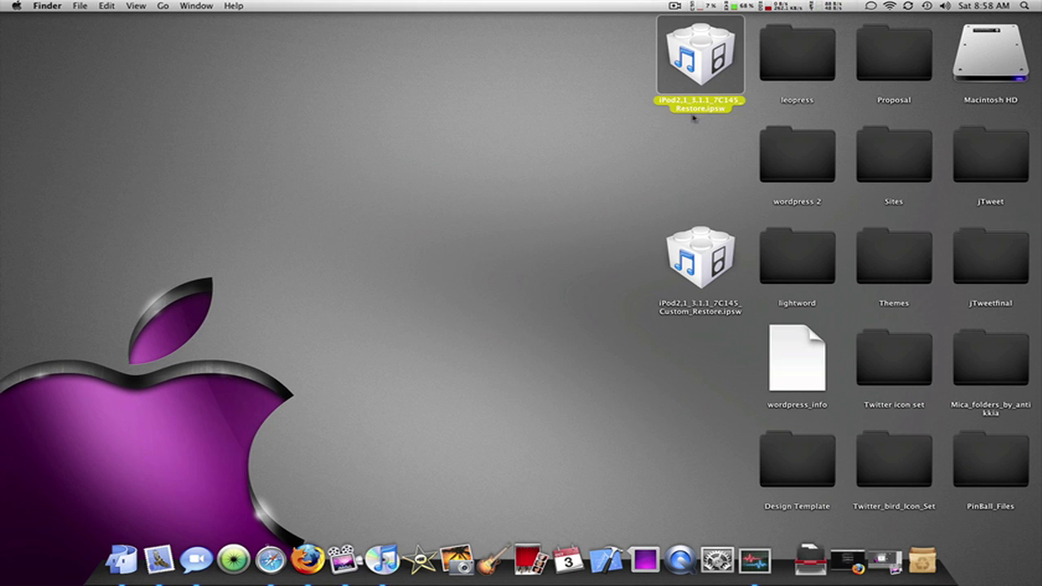
{"action": "left_click", "coordinate": [680, 184]}
{"action": "left_click", "coordinate": [682, 310]}
{"action": "left_click", "coordinate": [568, 280]}
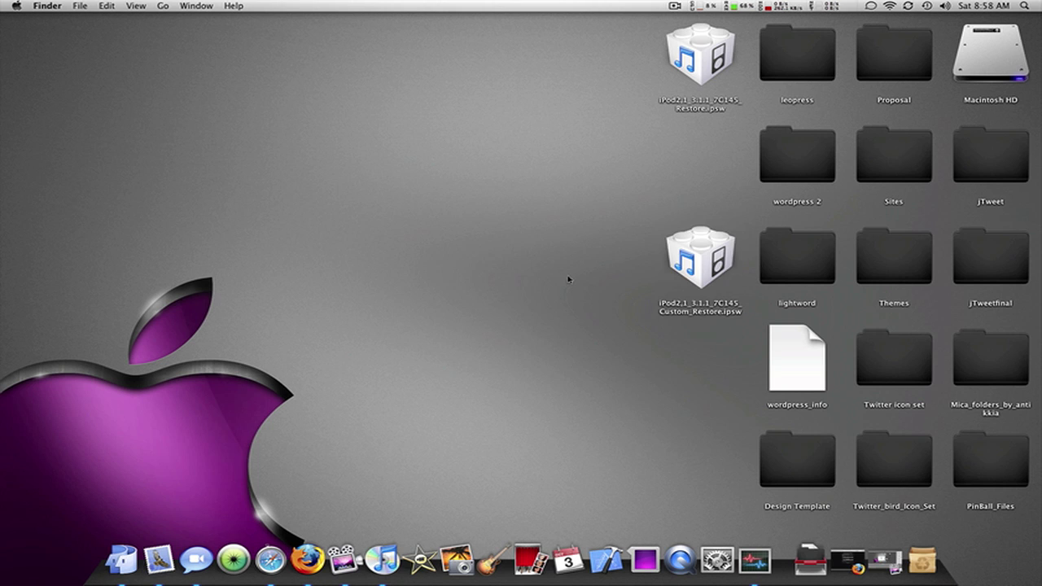
{"action": "left_click_drag", "start_coordinate": [698, 262], "coordinate": [671, 273]}
{"action": "left_click", "coordinate": [290, 180]}
{"action": "left_click", "coordinate": [177, 167]}
{"action": "left_click", "coordinate": [551, 214]}
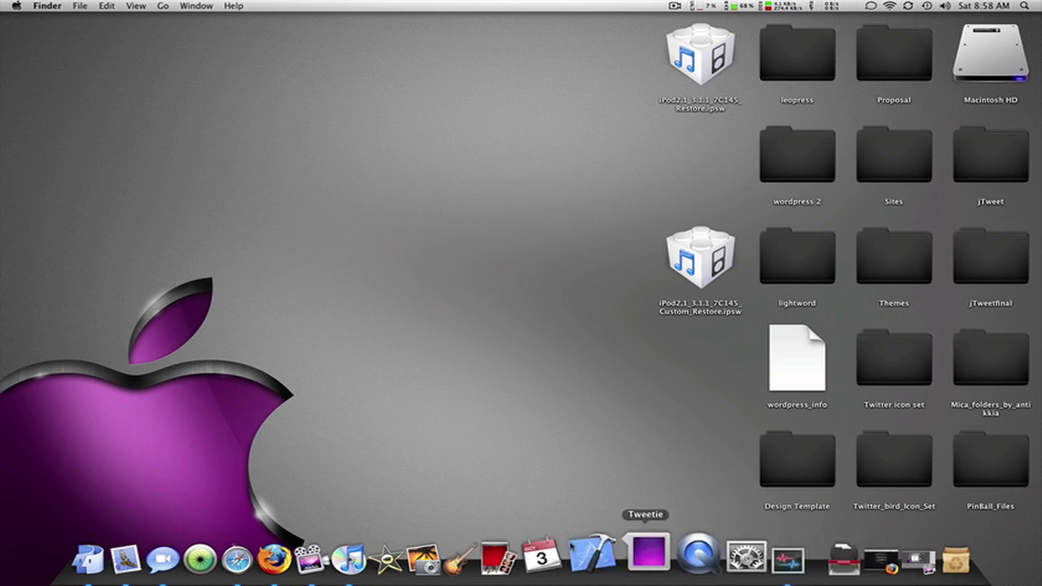
{"action": "left_click", "coordinate": [381, 550]}
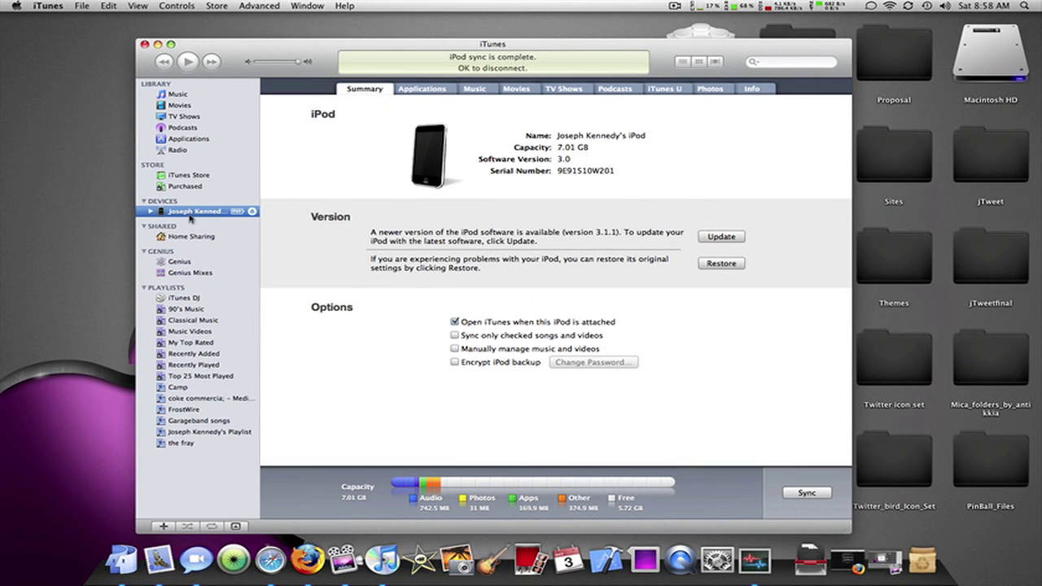
Select the iPod under Devices to show its Summary page with version 3.0, and shift iTunes left.
{"action": "left_click", "coordinate": [185, 189]}
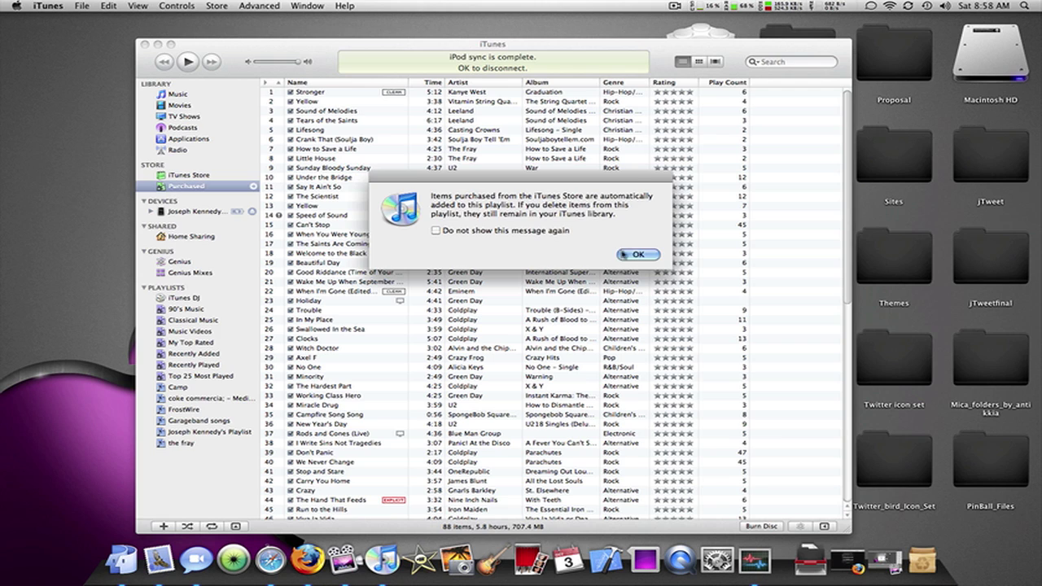
{"action": "left_click", "coordinate": [661, 272]}
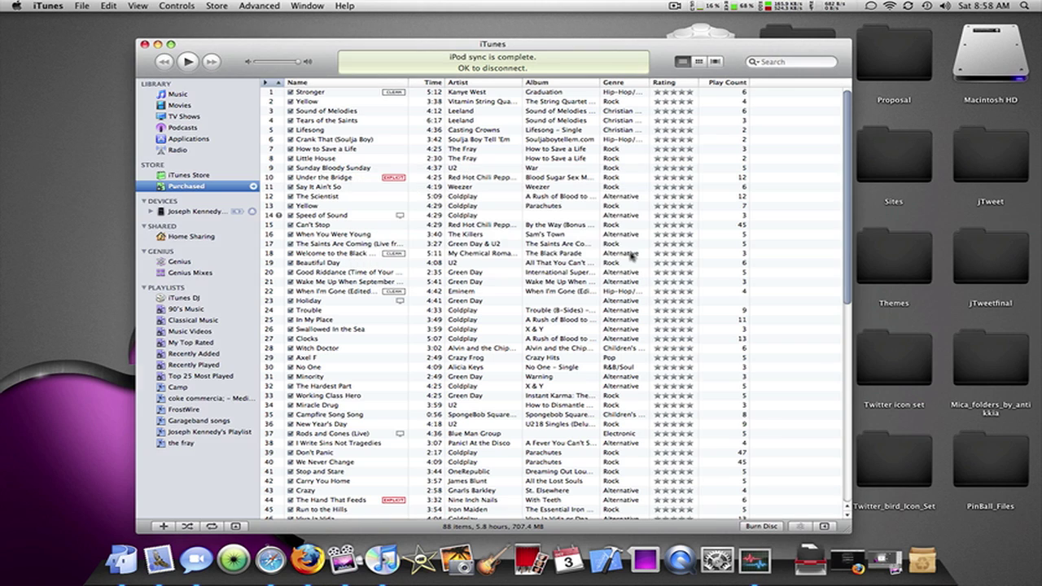
{"action": "left_click", "coordinate": [196, 211]}
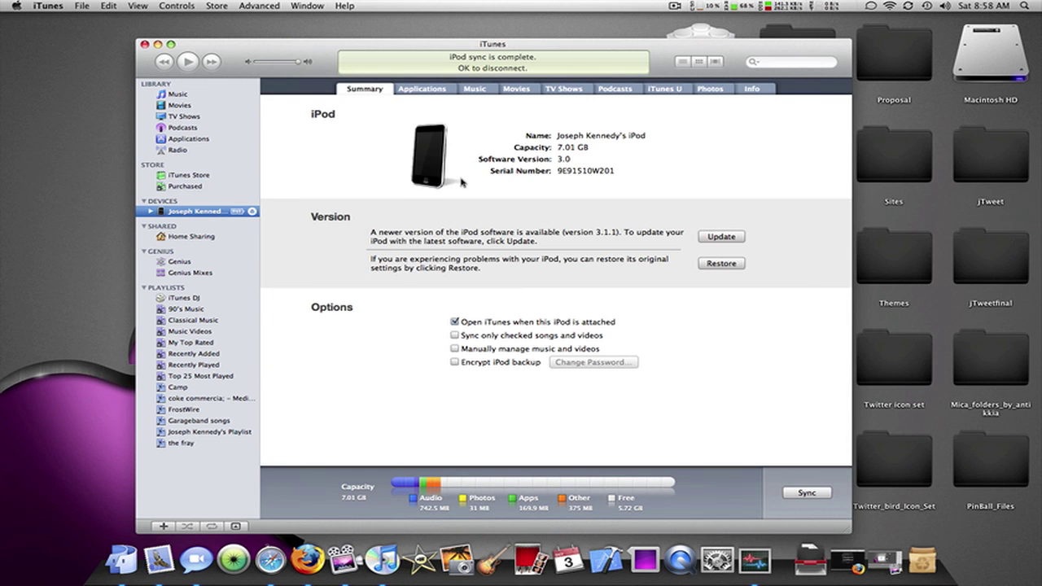
{"action": "left_click_drag", "start_coordinate": [531, 41], "coordinate": [403, 37]}
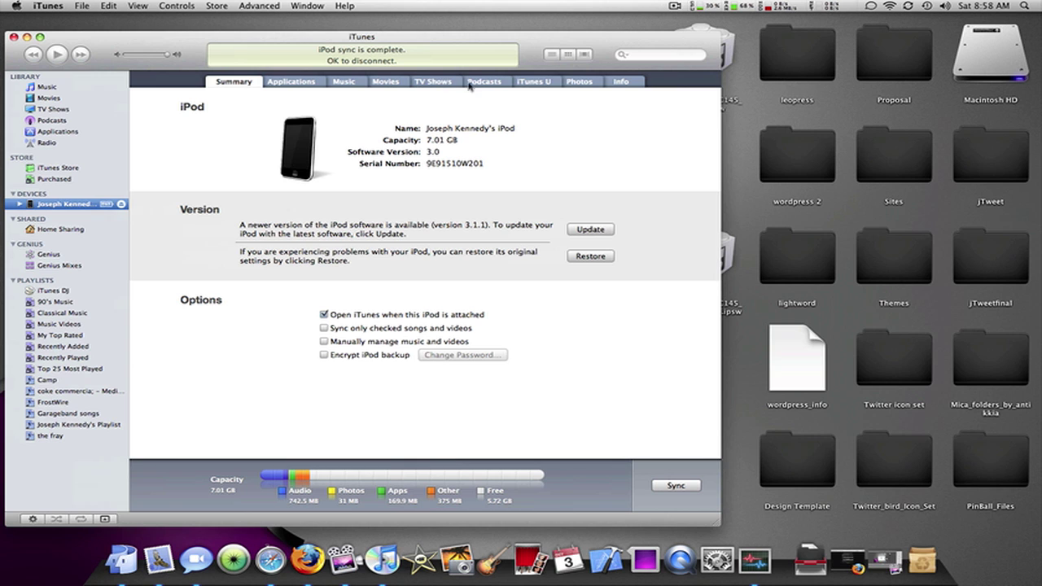
Option-click Restore and choose iPod2,1_3.1.1_7C145_Custom_Restore.ipsw from the Desktop to begin restoring.
{"action": "left_click", "coordinate": [591, 256], "text": "alt"}
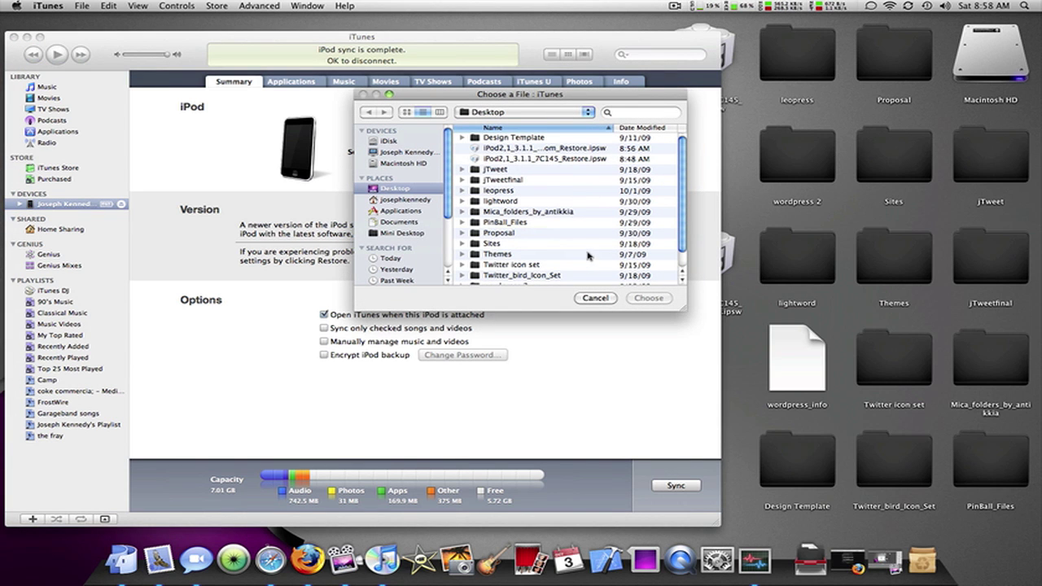
{"action": "left_click", "coordinate": [537, 148]}
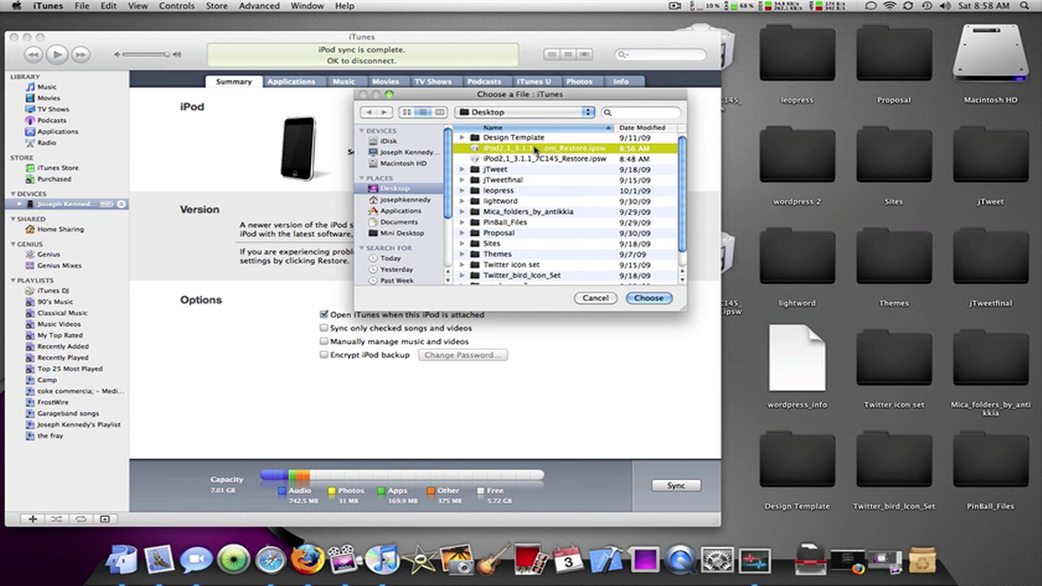
{"action": "left_click", "coordinate": [433, 113]}
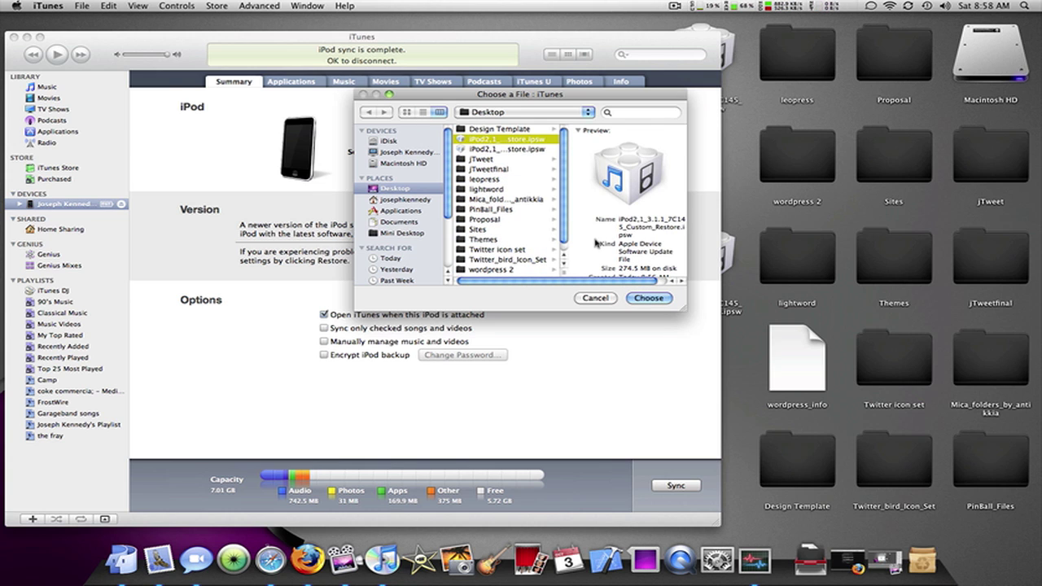
{"action": "left_click_drag", "start_coordinate": [625, 282], "coordinate": [629, 282]}
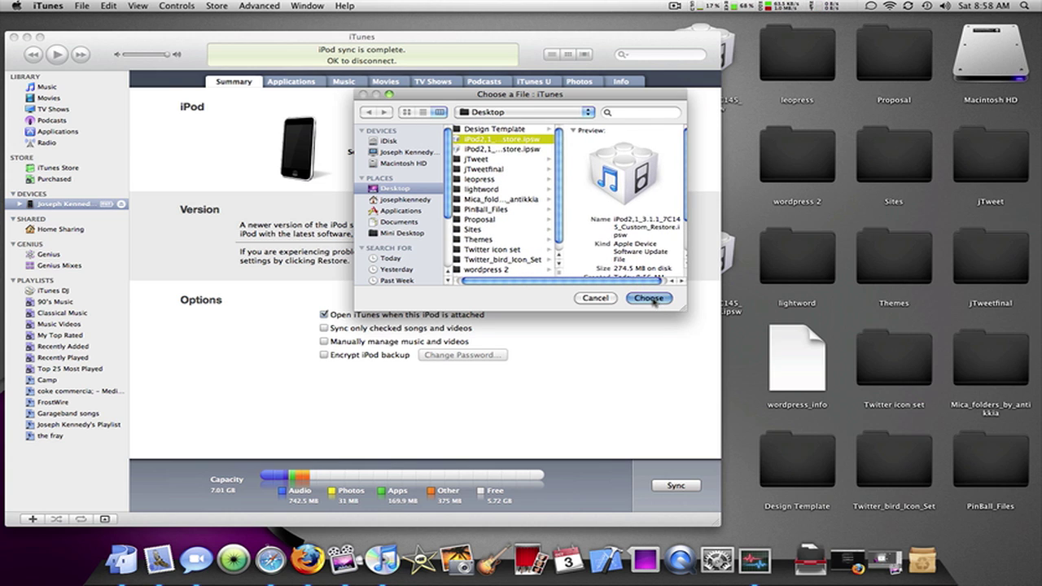
{"action": "left_click", "coordinate": [649, 298]}
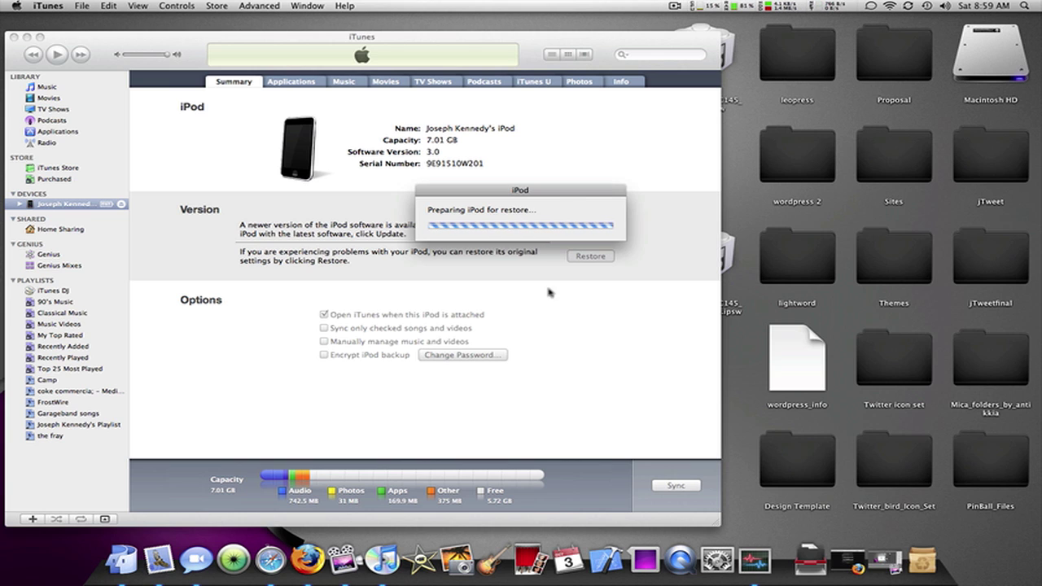
Move the restore progress box aside while iTunes extracts and prepares the custom 3.1.1 firmware.
{"action": "left_click_drag", "start_coordinate": [557, 191], "coordinate": [487, 168]}
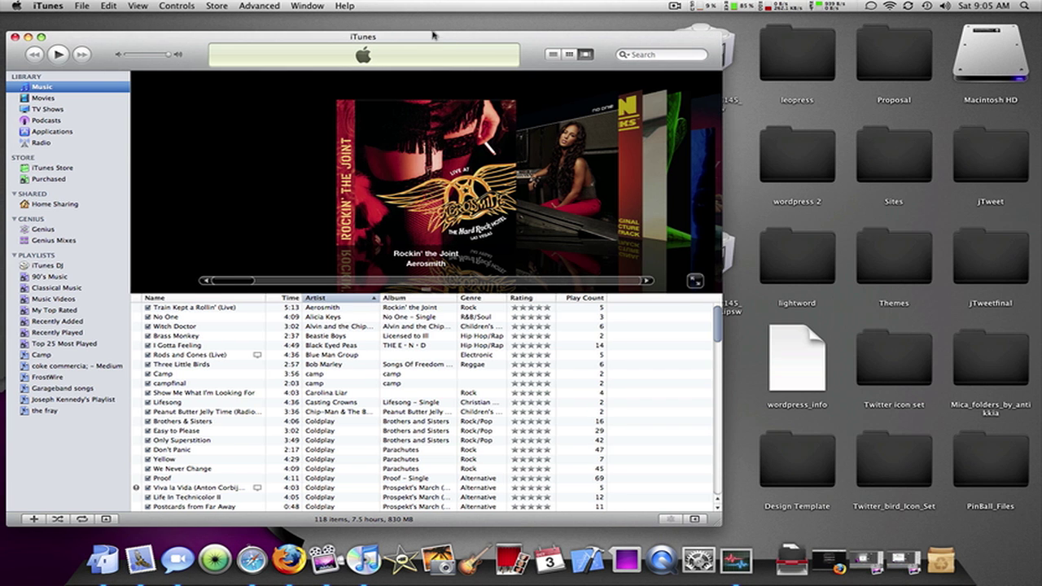
Recentre iTunes, view Home Sharing and Purchased, then close the iTunes window.
{"action": "left_click_drag", "start_coordinate": [395, 41], "coordinate": [510, 4]}
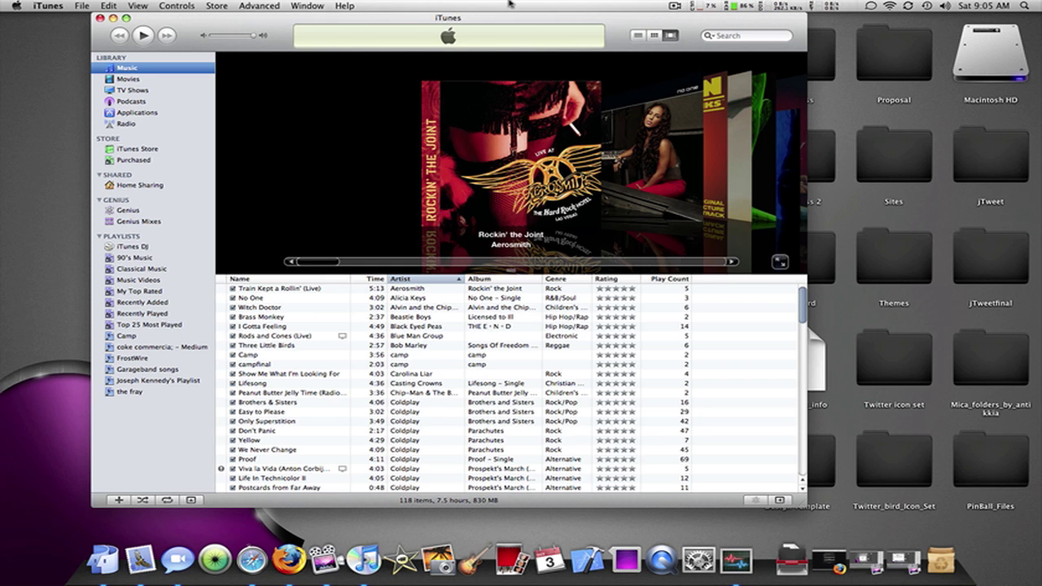
{"action": "left_click", "coordinate": [122, 185]}
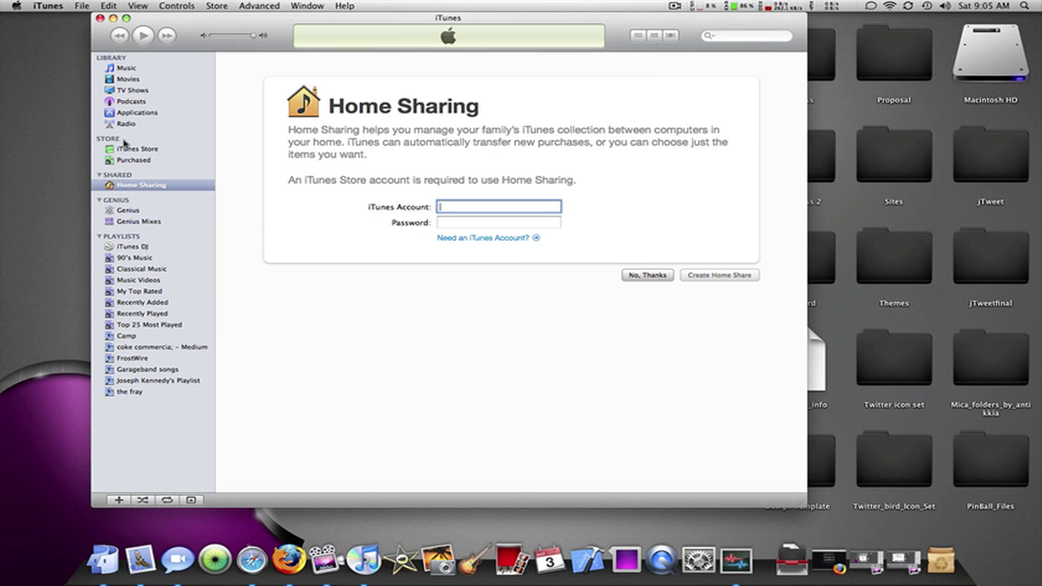
{"action": "left_click", "coordinate": [158, 159]}
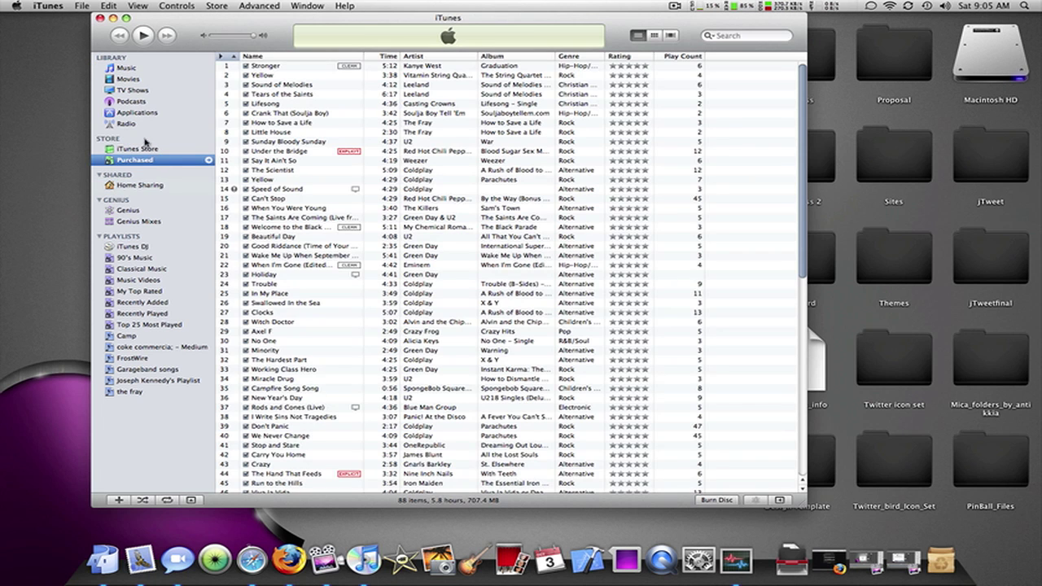
{"action": "left_click", "coordinate": [101, 18]}
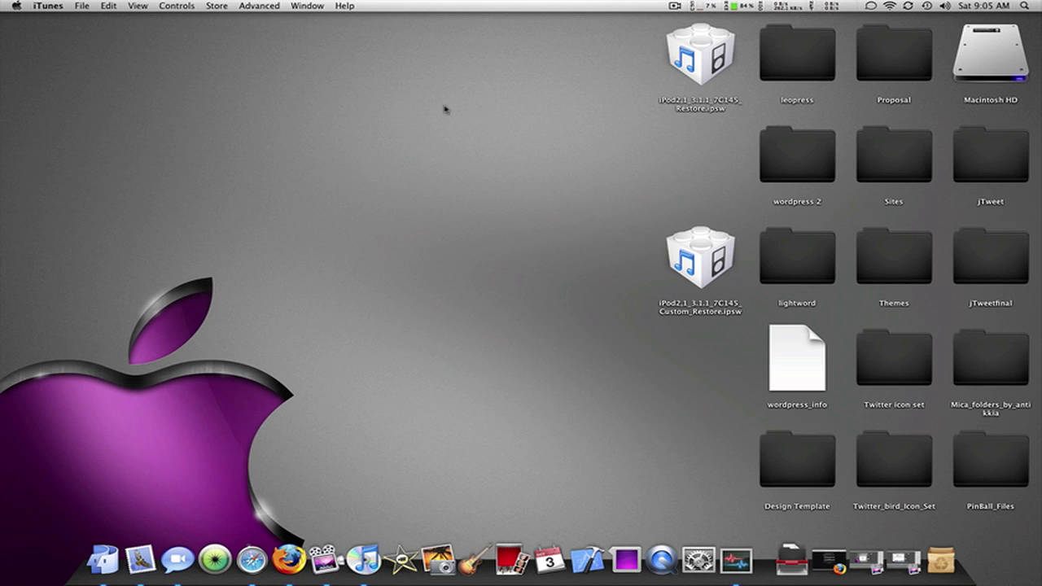
Reopen iTunes and set up the restored iPod as a new iPod with automatic syncing on.
{"action": "left_click", "coordinate": [364, 560]}
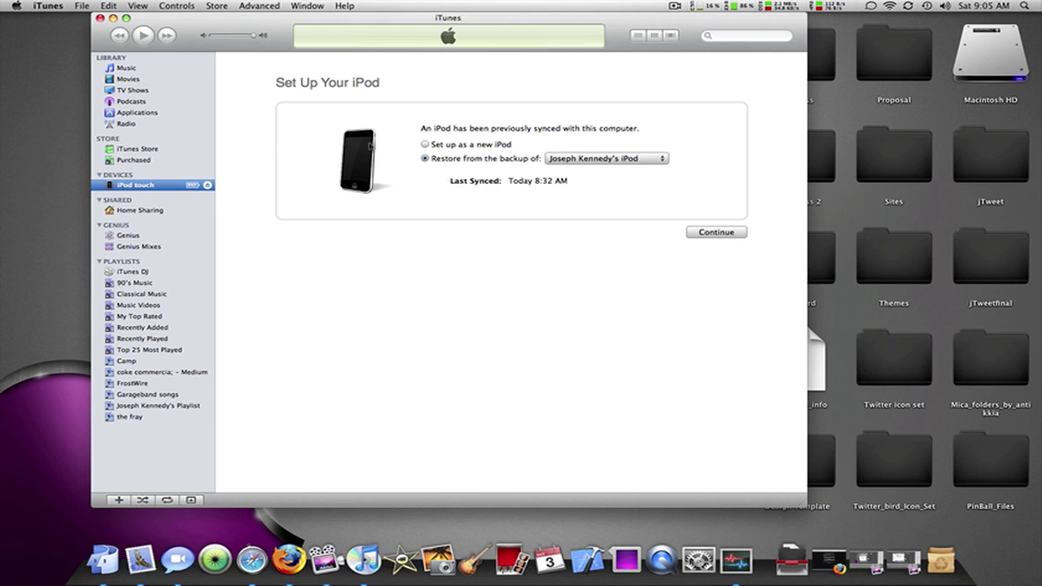
{"action": "left_click", "coordinate": [425, 145]}
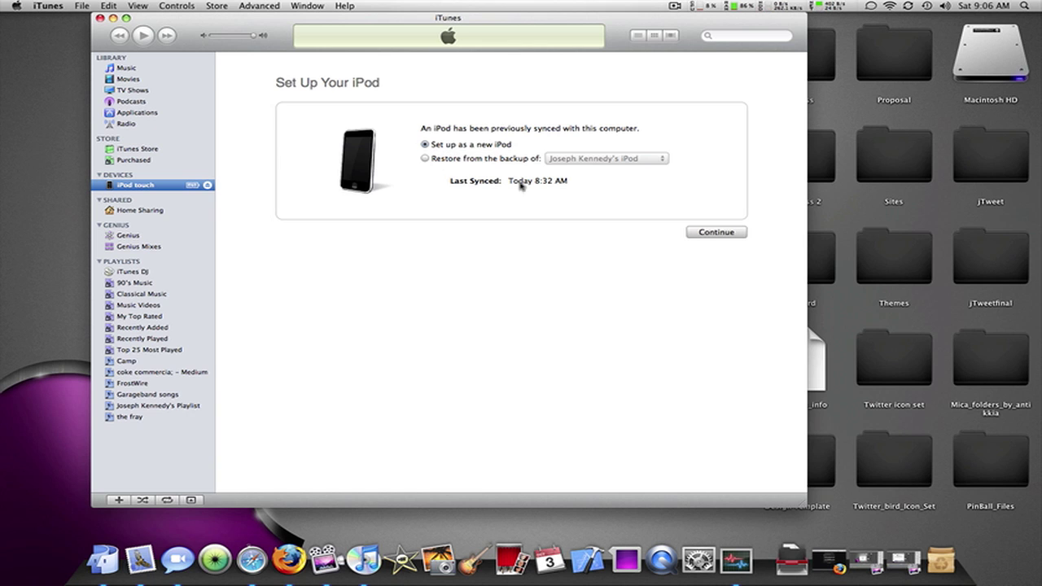
{"action": "left_click", "coordinate": [698, 234]}
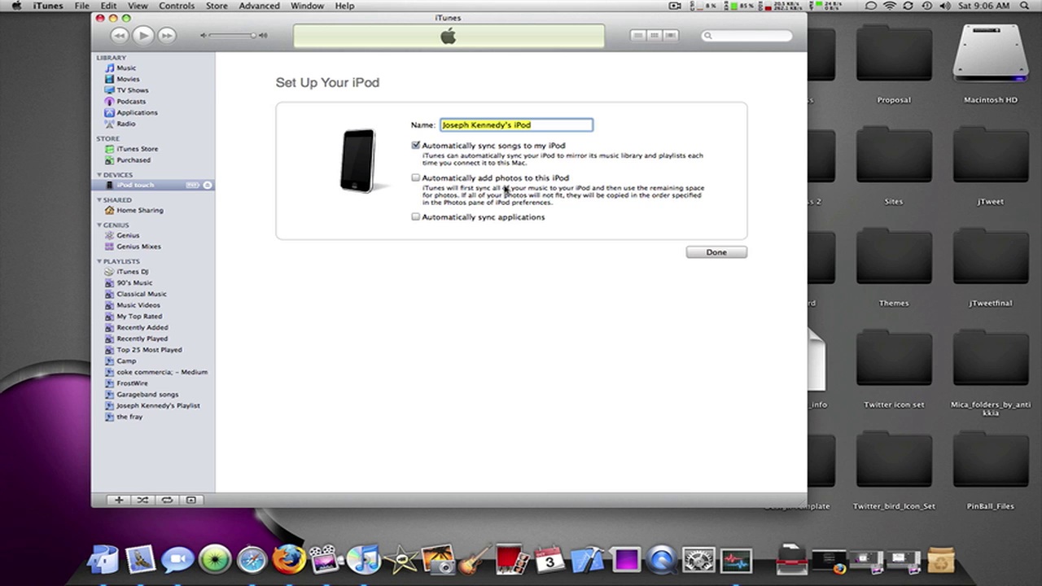
{"action": "left_click", "coordinate": [713, 253]}
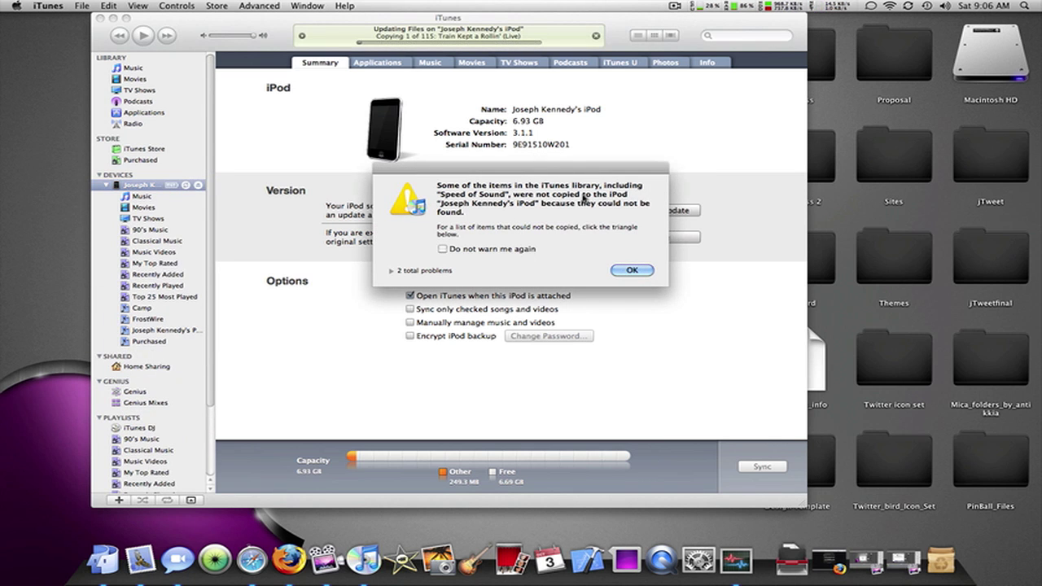
Dismiss the songs-not-copied warning and cancel the song sync to the iPod.
{"action": "left_click", "coordinate": [634, 271]}
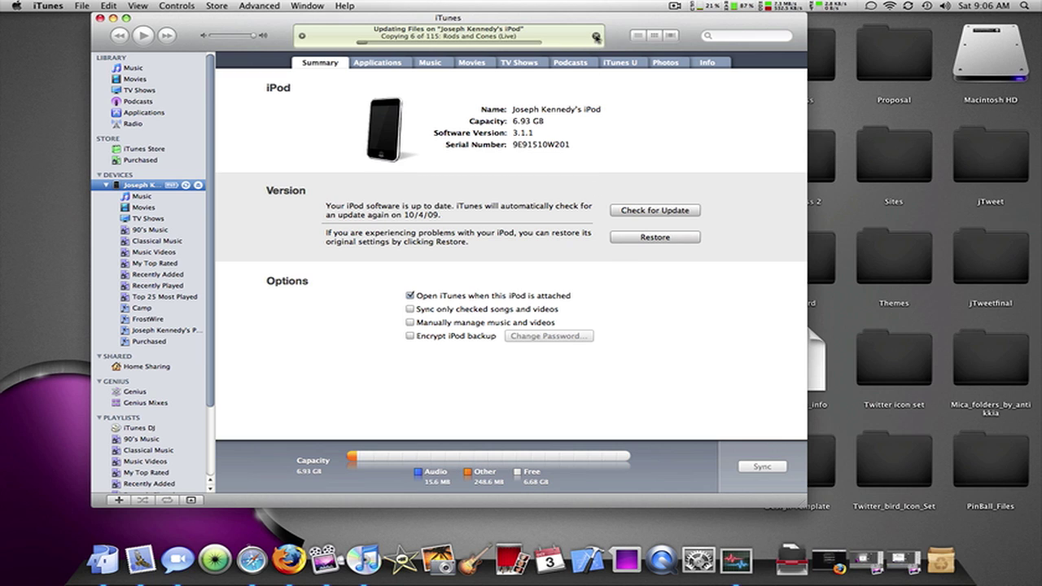
{"action": "left_click", "coordinate": [596, 36]}
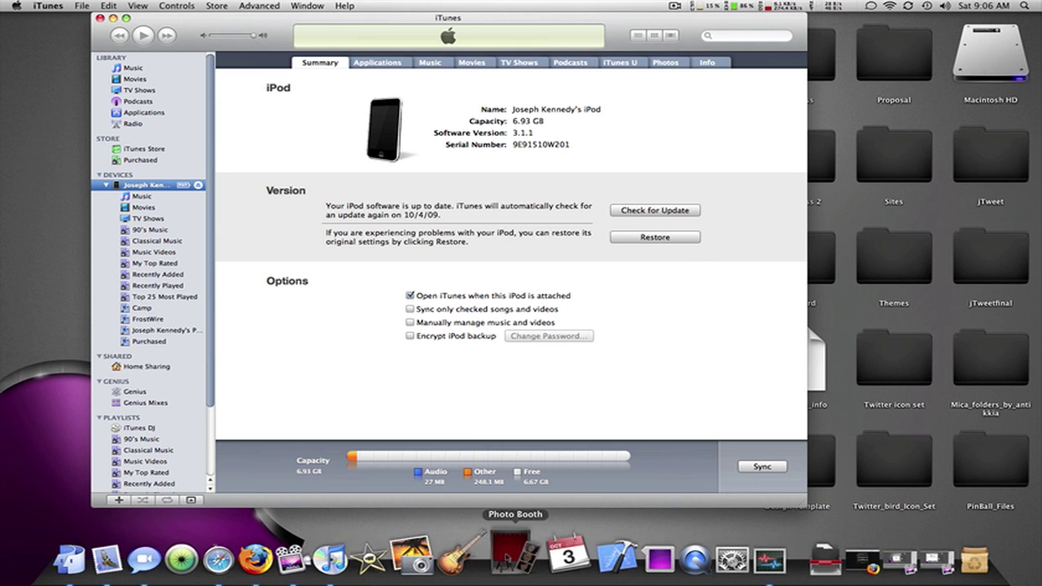
{"action": "left_click", "coordinate": [508, 558]}
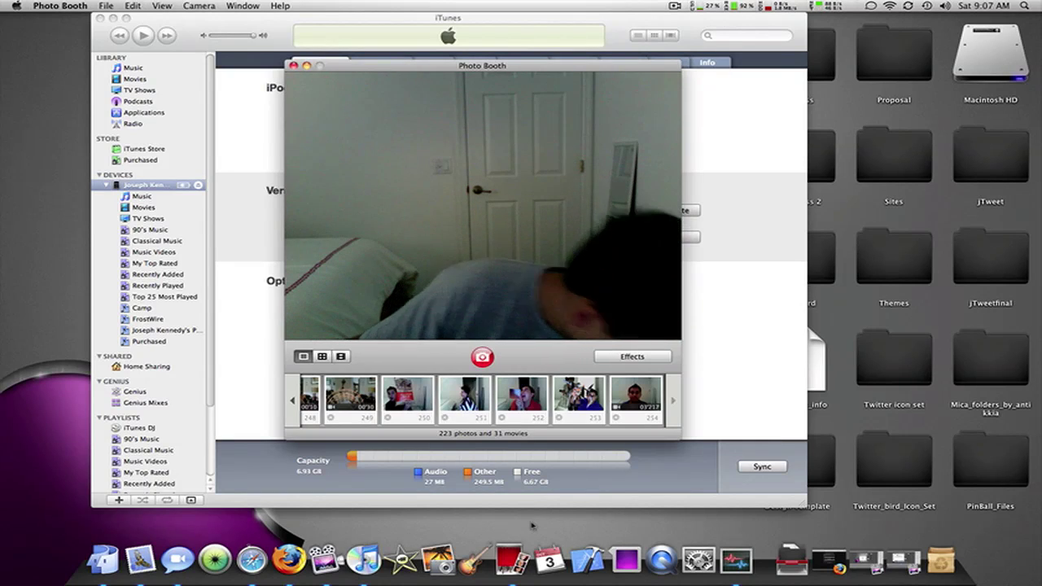
{"action": "left_click", "coordinate": [295, 66]}
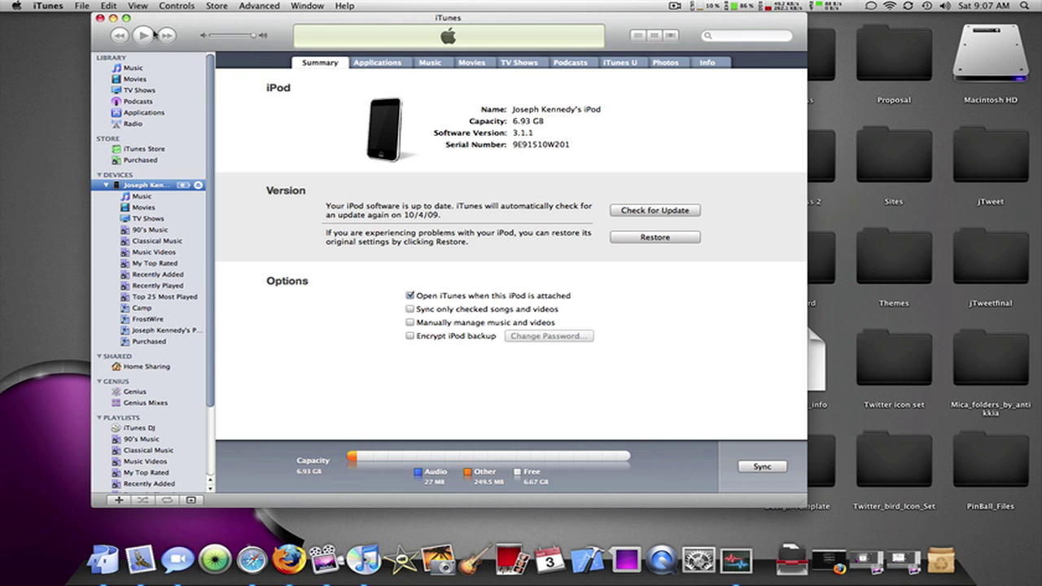
Close iTunes to return to the desktop with the original and custom restore files.
{"action": "left_click", "coordinate": [100, 17]}
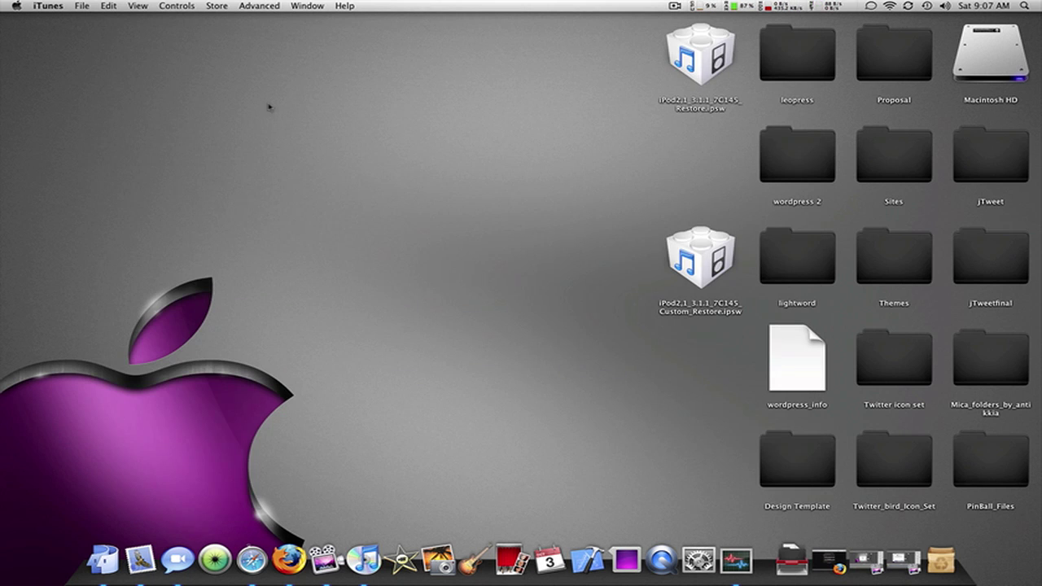